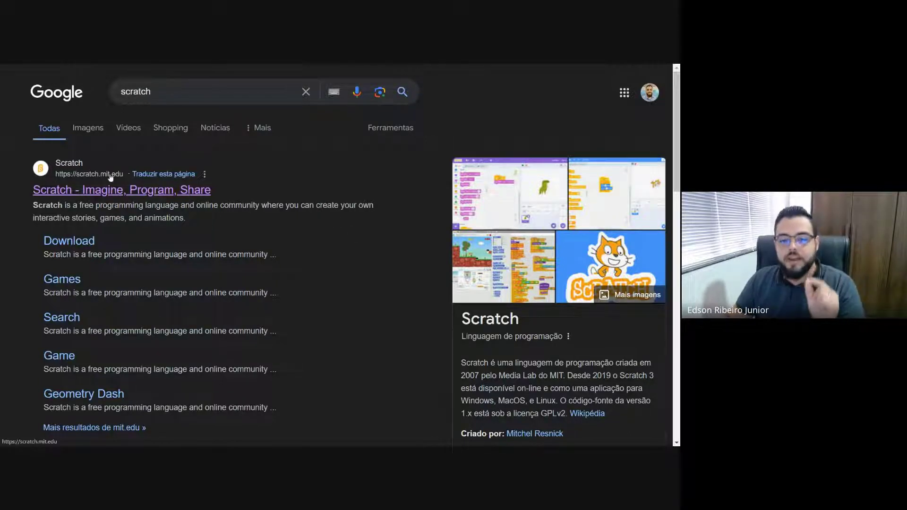
- Open the official Scratch website from the search results and dismiss the donation banner
left_click(133, 191)
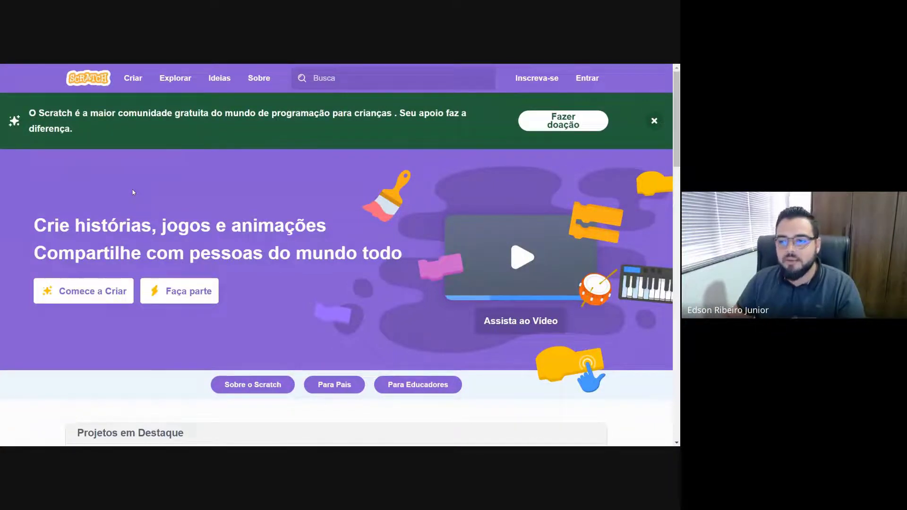
left_click(651, 122)
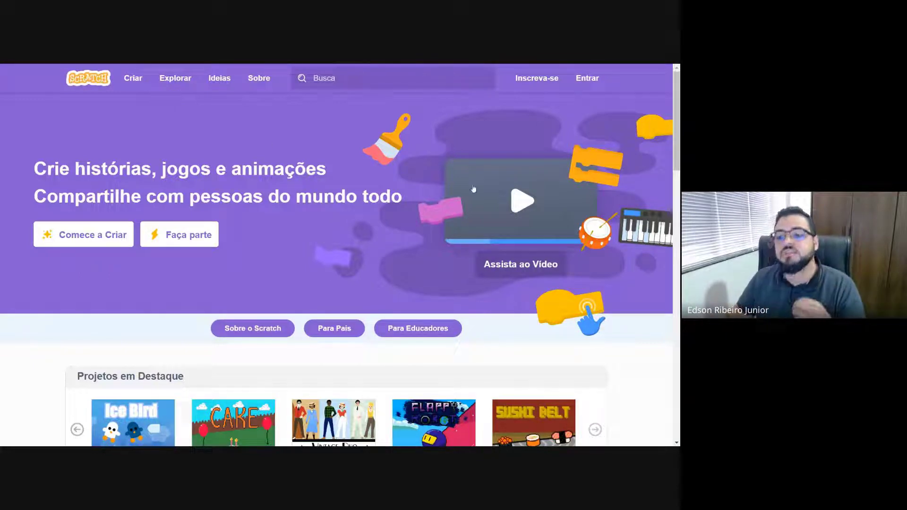
- Start registering a Scratch account, entering a username and the account password with its confirmation
left_click(537, 90)
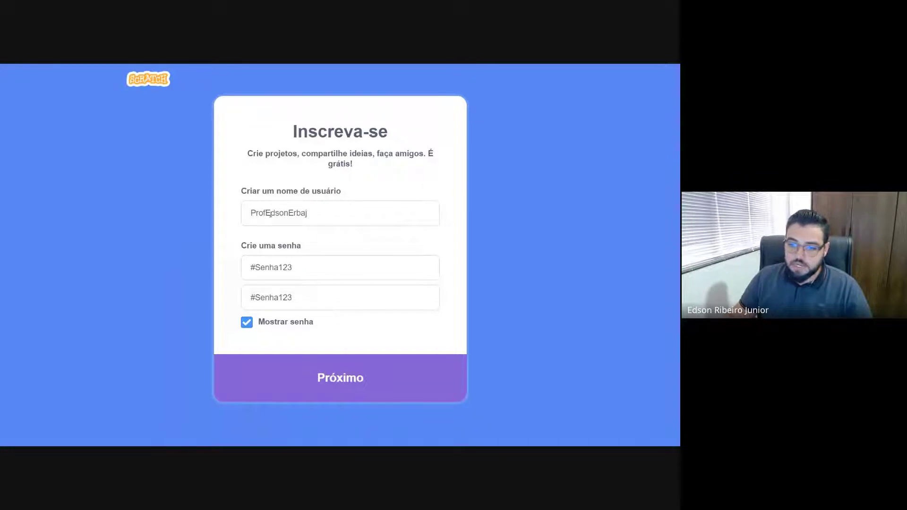
left_click(332, 384)
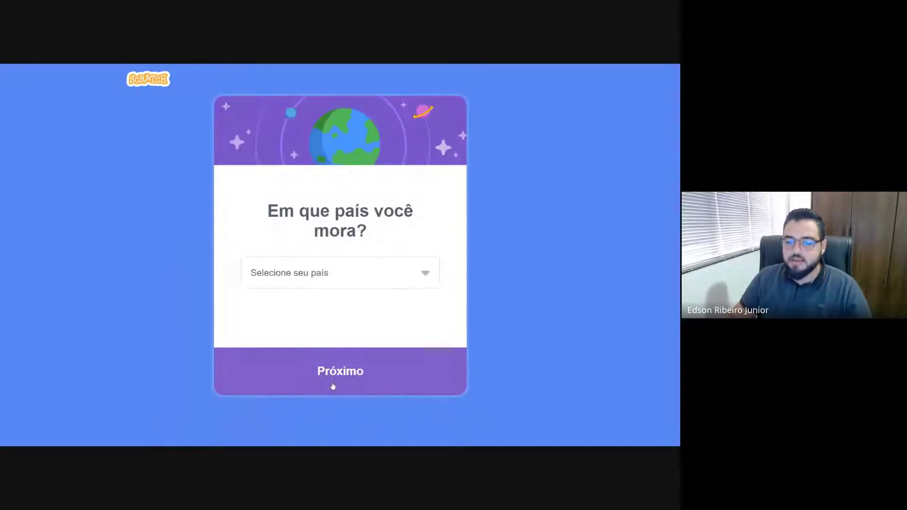
- Complete the account registration with the country of residence and the birth month and year, and continue past the welcome message
left_click(369, 284)
scroll(350, 245, "down", 5)
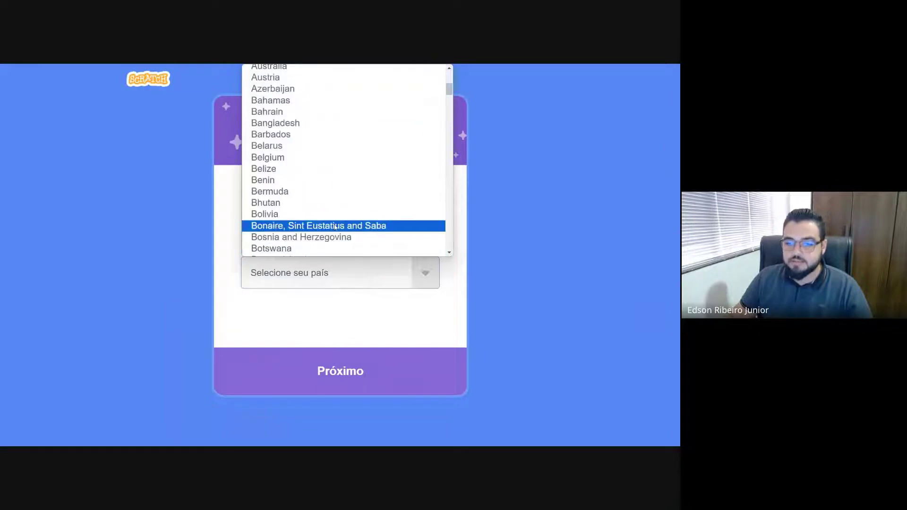
left_click(334, 226)
left_click(321, 273)
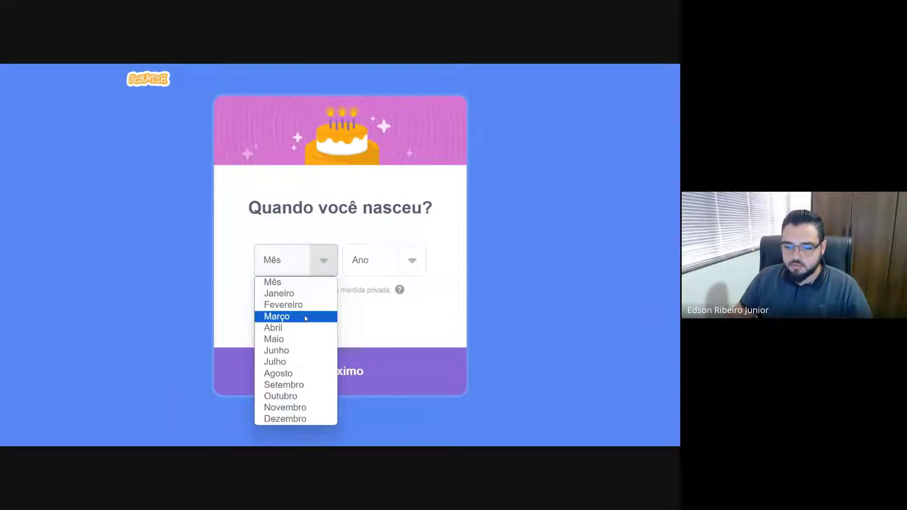
left_click(261, 213)
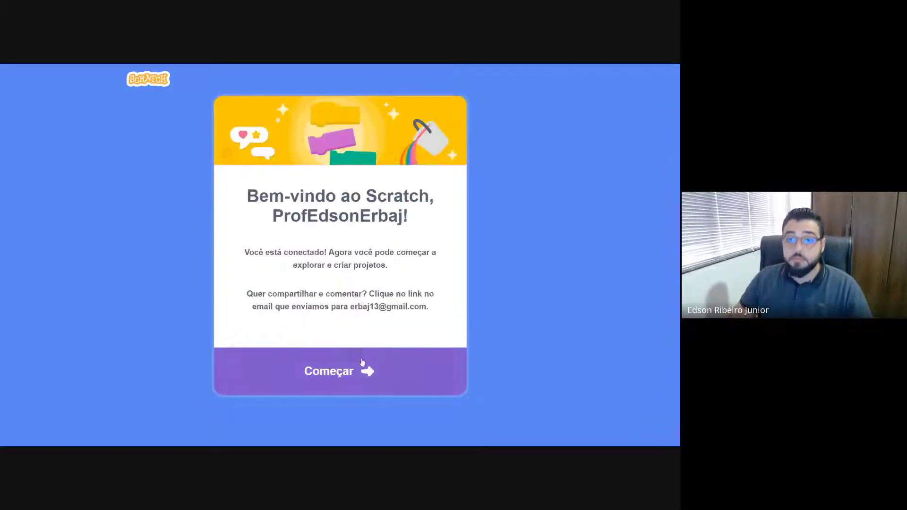
left_click(363, 363)
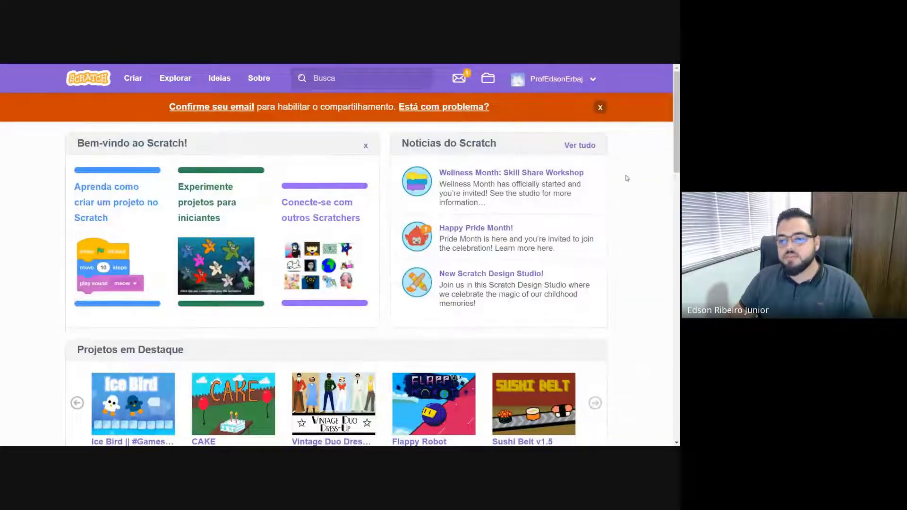
- Dismiss the e-mail confirmation banner and create a new Scratch project
left_click(600, 107)
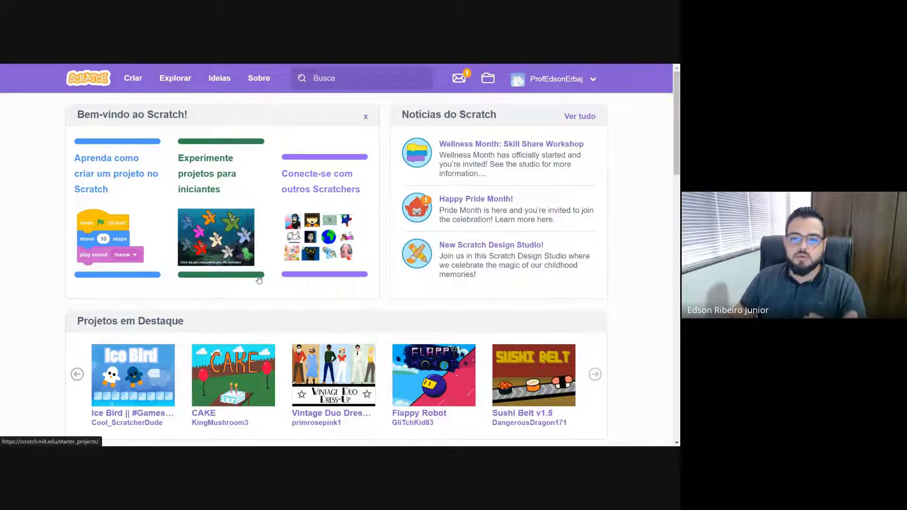
left_click(139, 84)
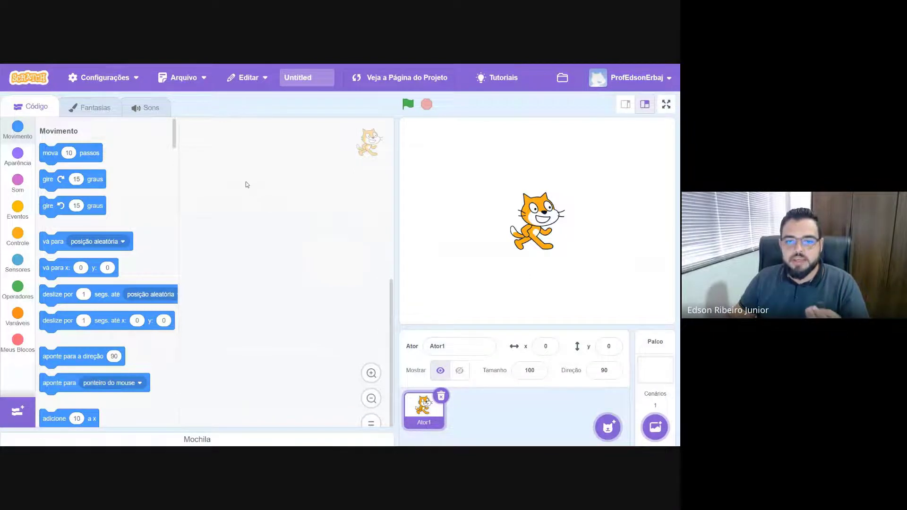
- Examine the interface languages offered in the editor settings, keeping Português Brasileiro
left_click(117, 87)
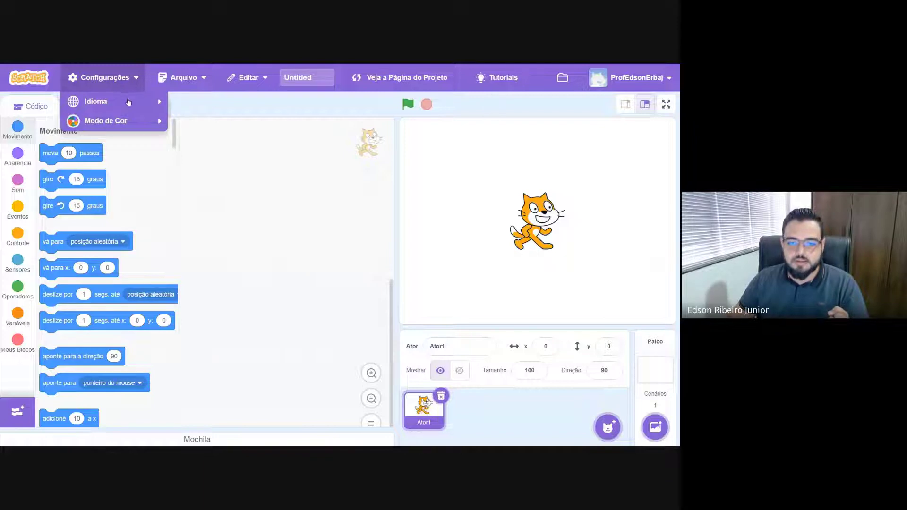
mouse_move(130, 103)
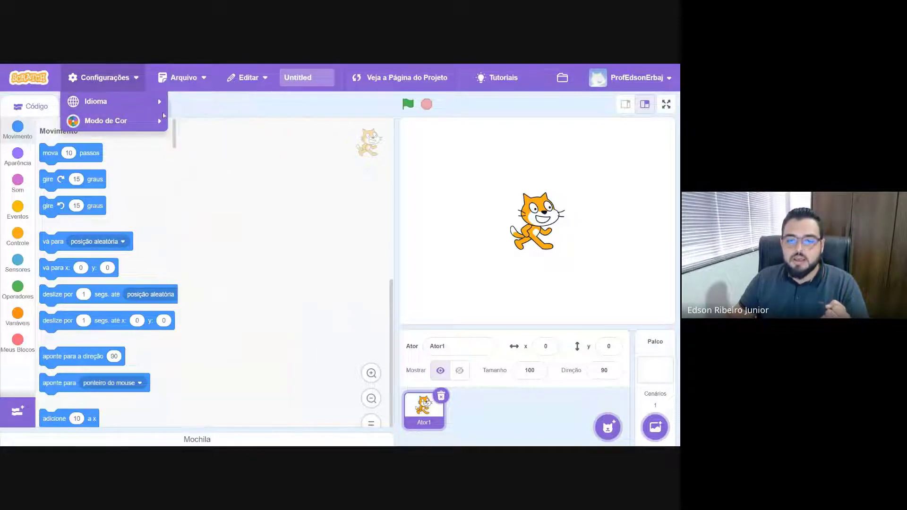
scroll(237, 217, "down", 3)
scroll(237, 216, "up", 3)
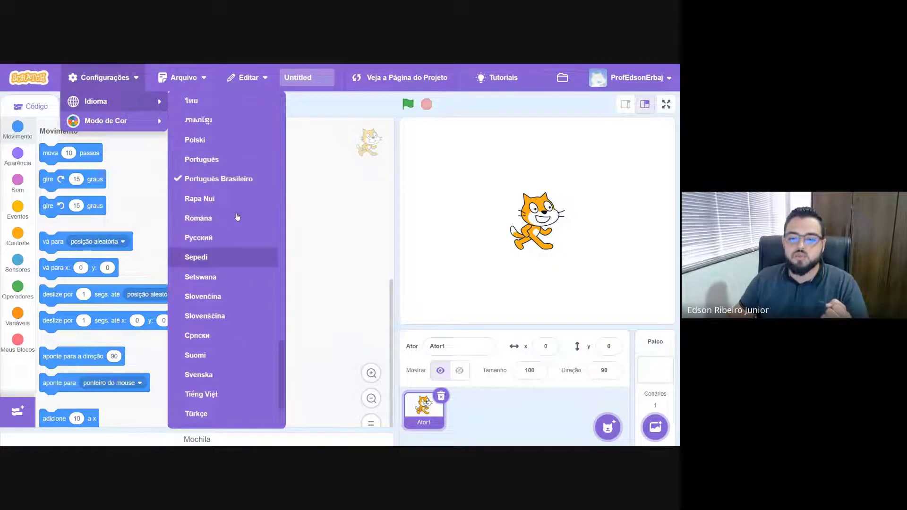
left_click(247, 261)
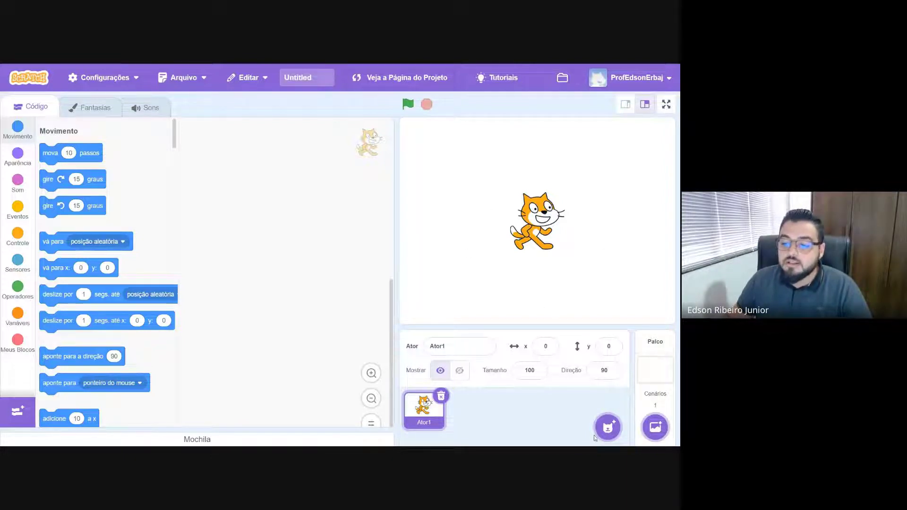
- Open the sprite library and browse its categories from Animais and Pessoas through Imaginários, Dança, Música, Esportes, Comida and Moda
mouse_move(603, 434)
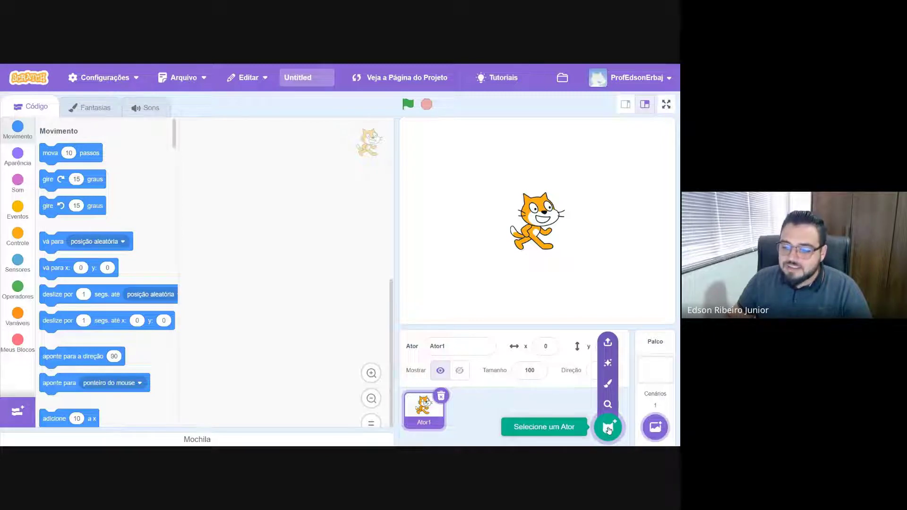
left_click(609, 428)
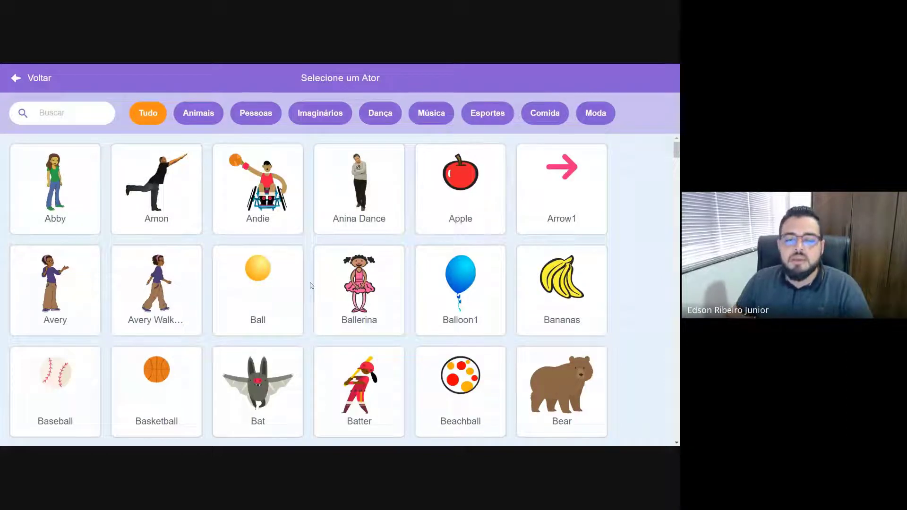
left_click(208, 122)
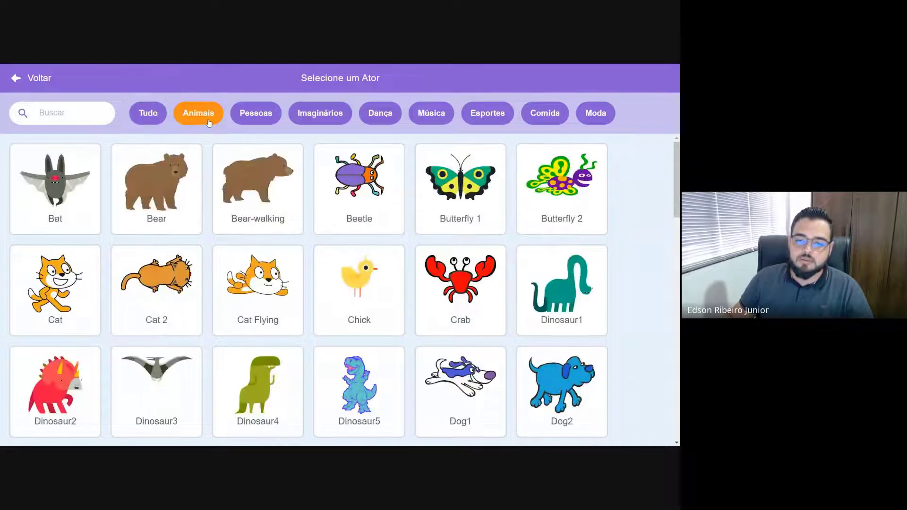
scroll(234, 189, "down", 9)
scroll(234, 189, "down", 2)
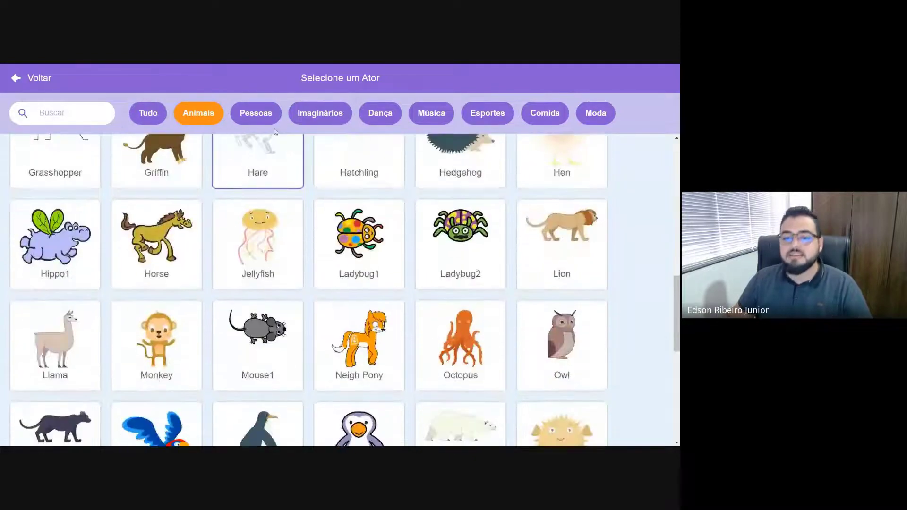
left_click(255, 113)
scroll(305, 179, "down", 5)
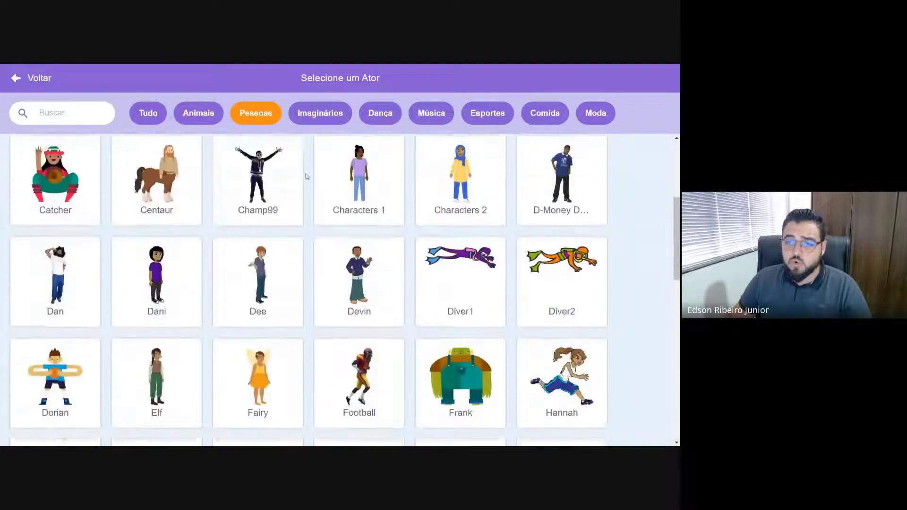
left_click(319, 117)
left_click(376, 119)
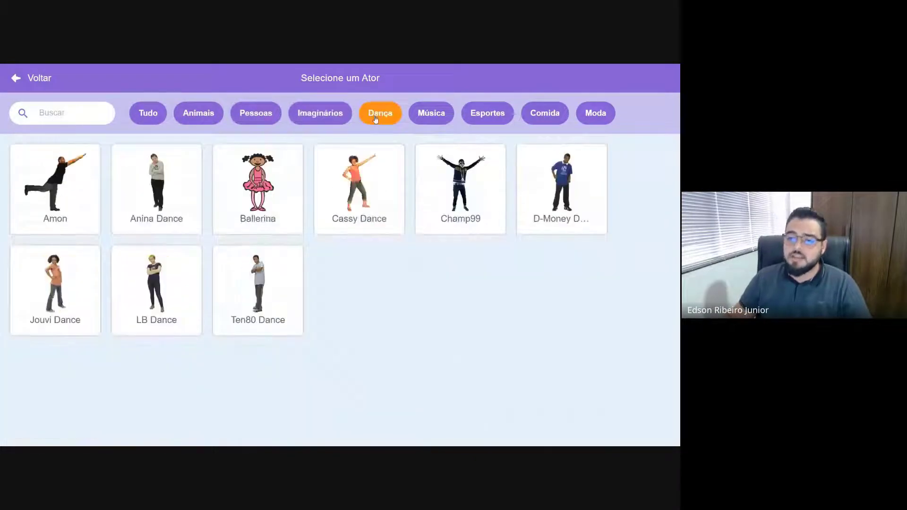
left_click(438, 116)
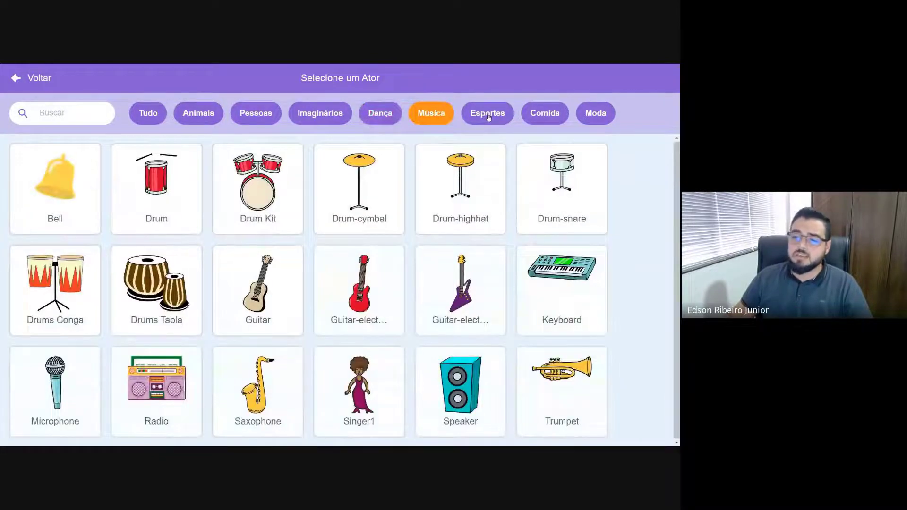
left_click(489, 116)
left_click(555, 115)
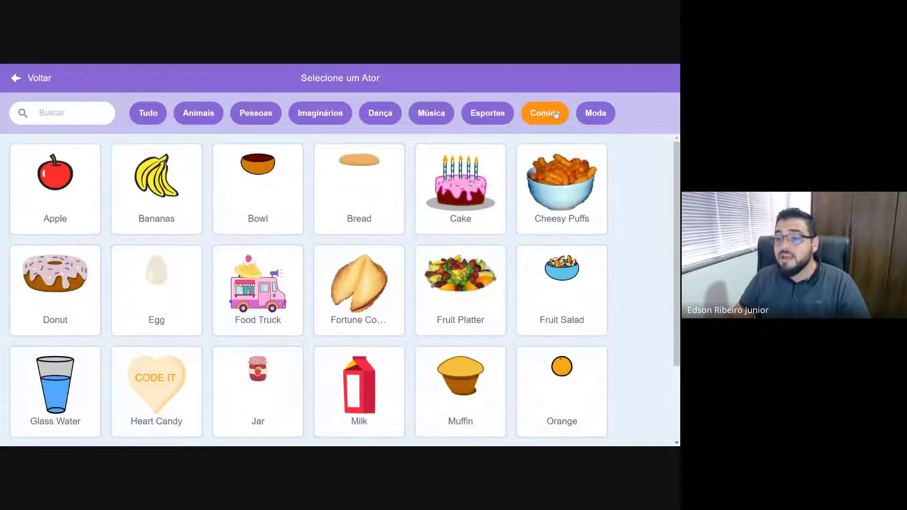
left_click(593, 114)
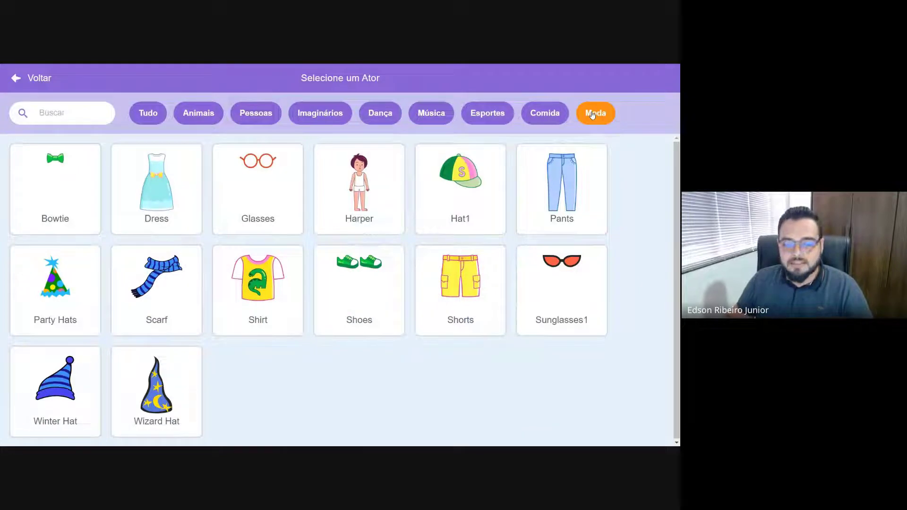
- Add the Abby sprite from the Pessoas category to the project
left_click(265, 118)
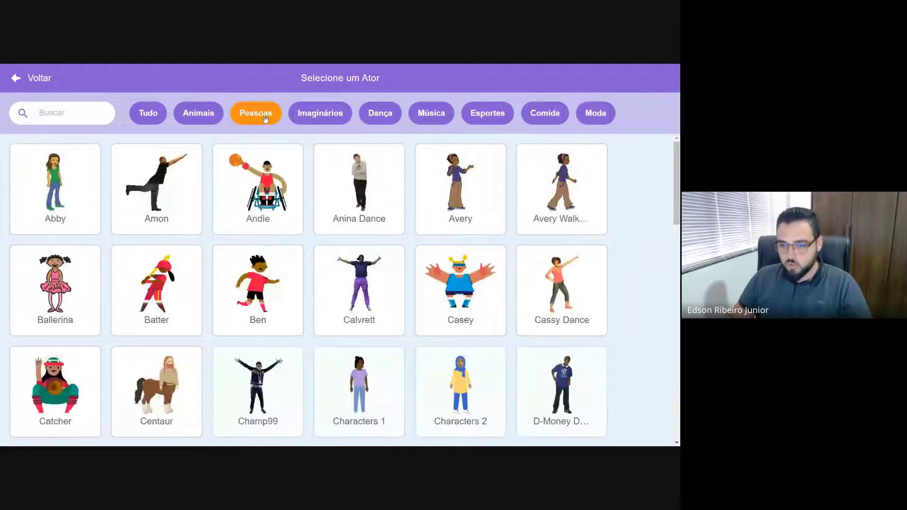
left_click(86, 187)
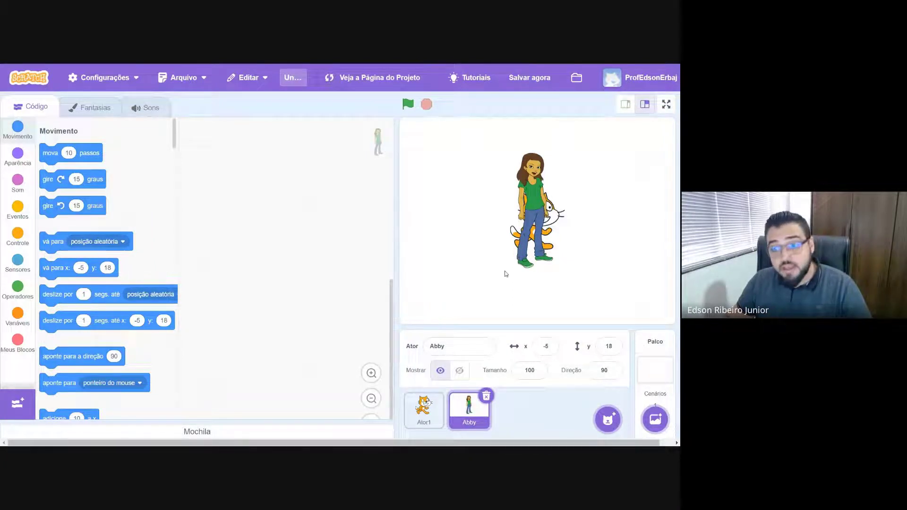
- Delete the cat sprite and move Abby to the lower left of the stage, at about x -153, y -38
left_click(424, 412)
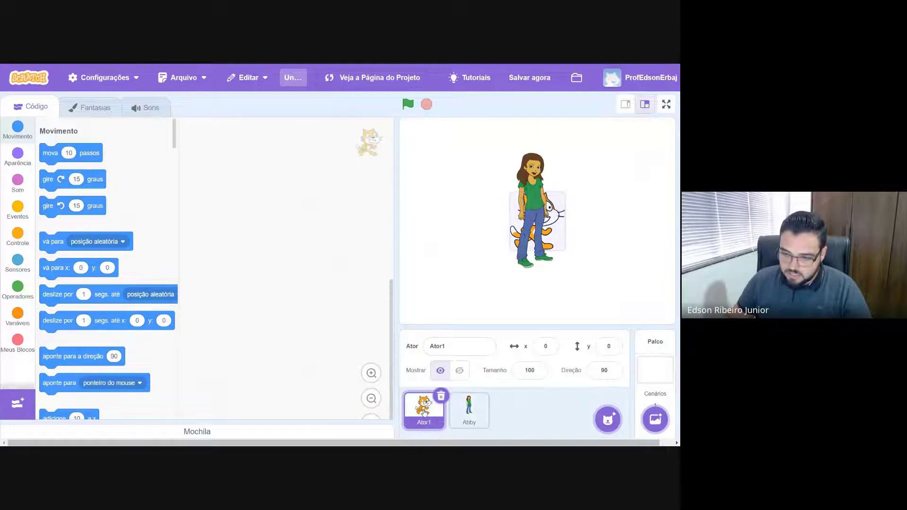
left_click(441, 397)
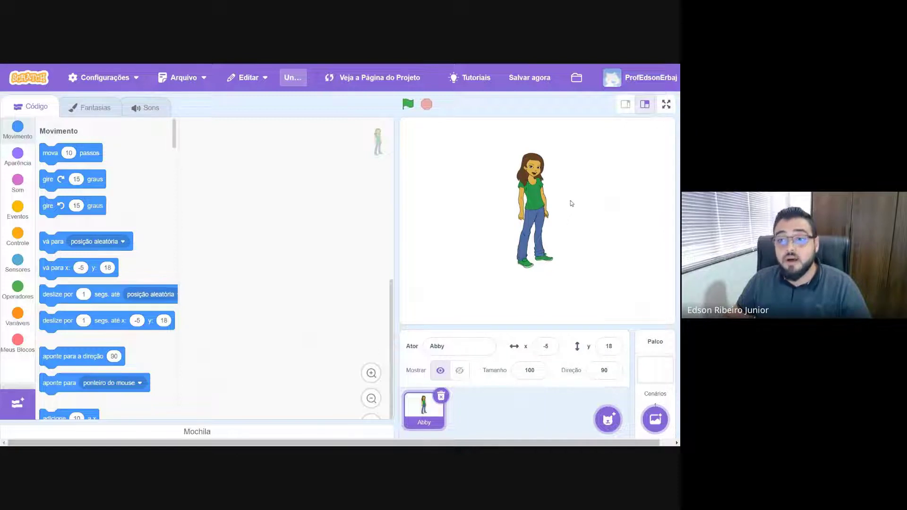
left_click_drag(537, 213, 429, 251)
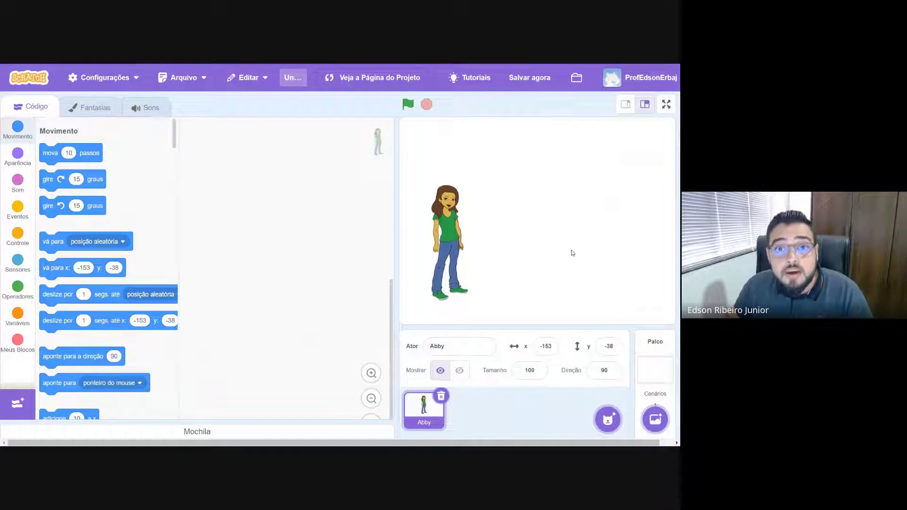
- Add the Frog sprite from the Animais category and place it at the stage's lower right, at about x 134, y -102
mouse_move(610, 421)
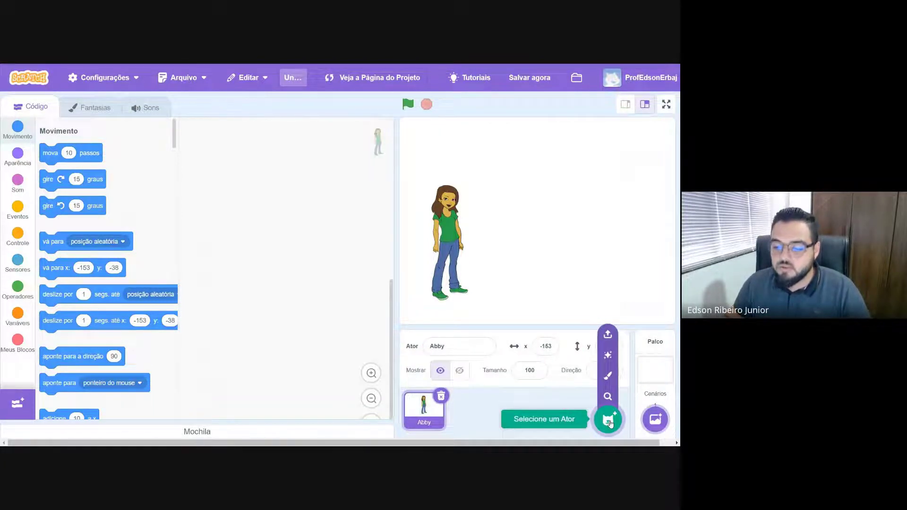
left_click(609, 420)
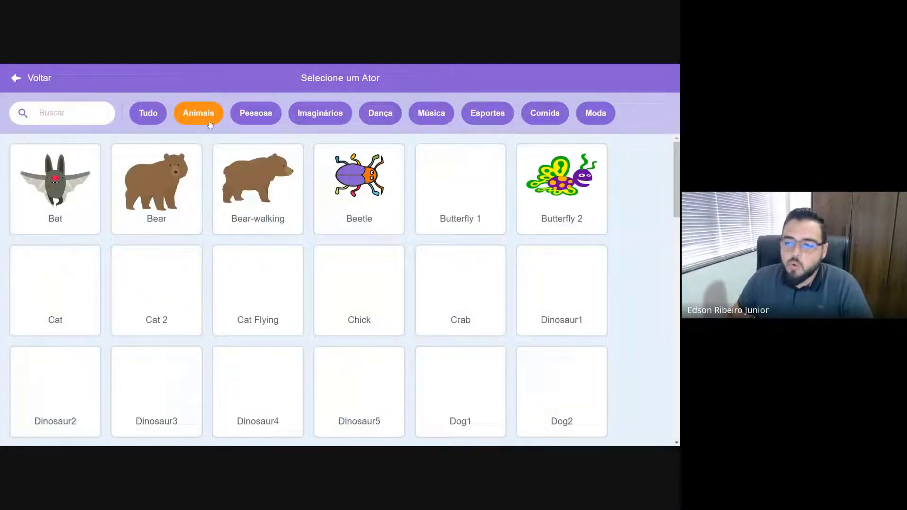
scroll(332, 198, "down", 1)
scroll(331, 198, "down", 5)
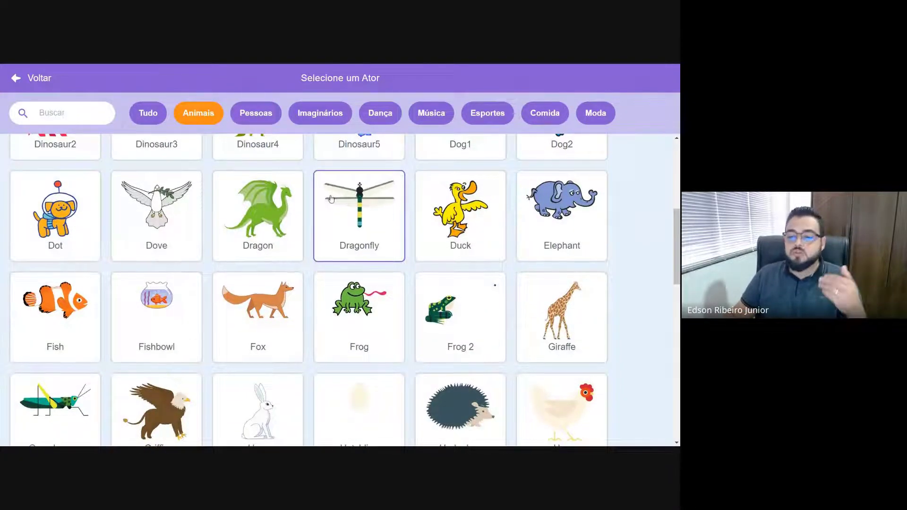
scroll(349, 260, "down", 1)
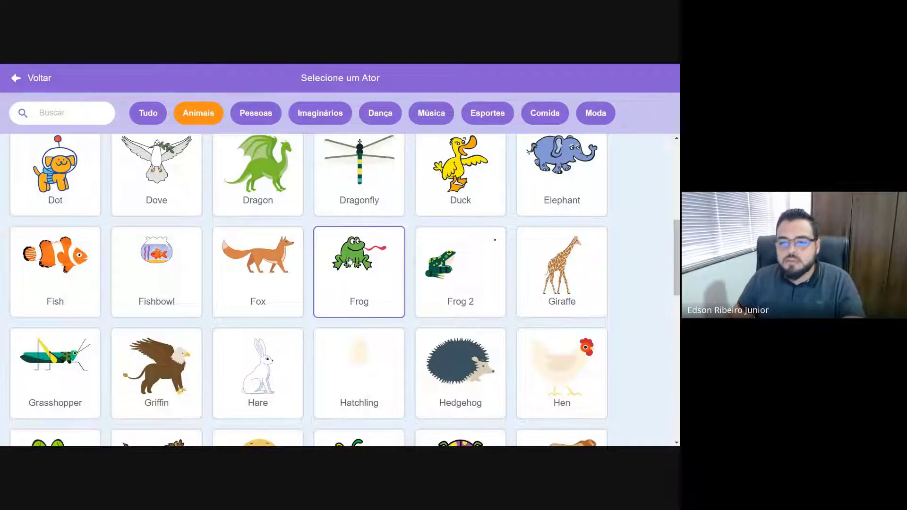
left_click(350, 260)
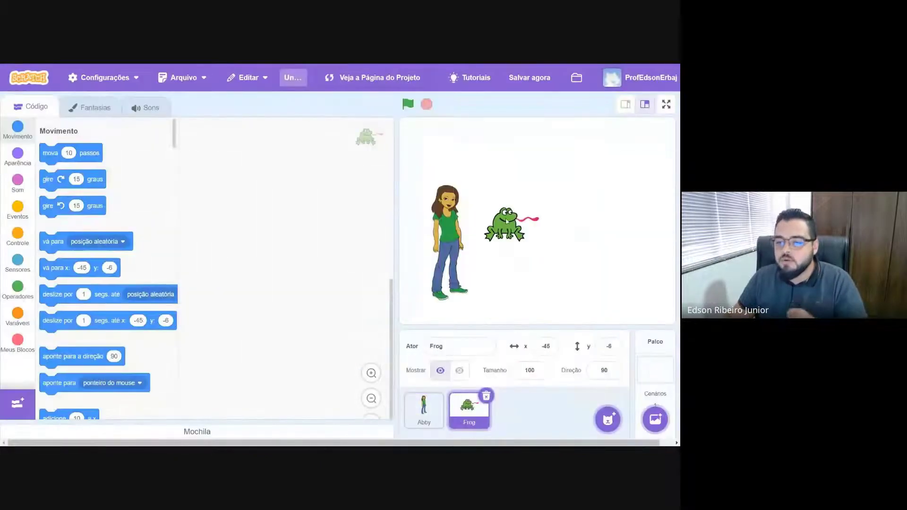
left_click_drag(511, 223, 611, 277)
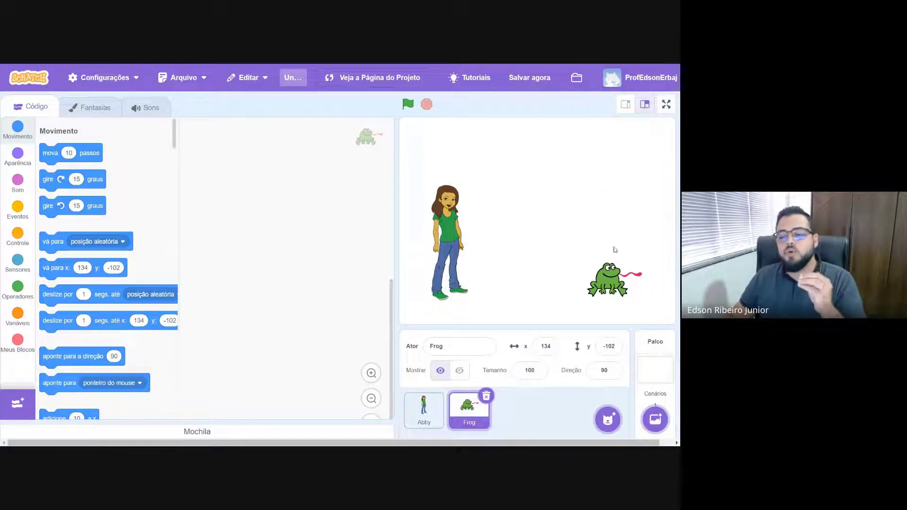
- Browse the backdrop library's Imaginários, Música and Esportes categories and add the Forest backdrop from Exterior
mouse_move(605, 422)
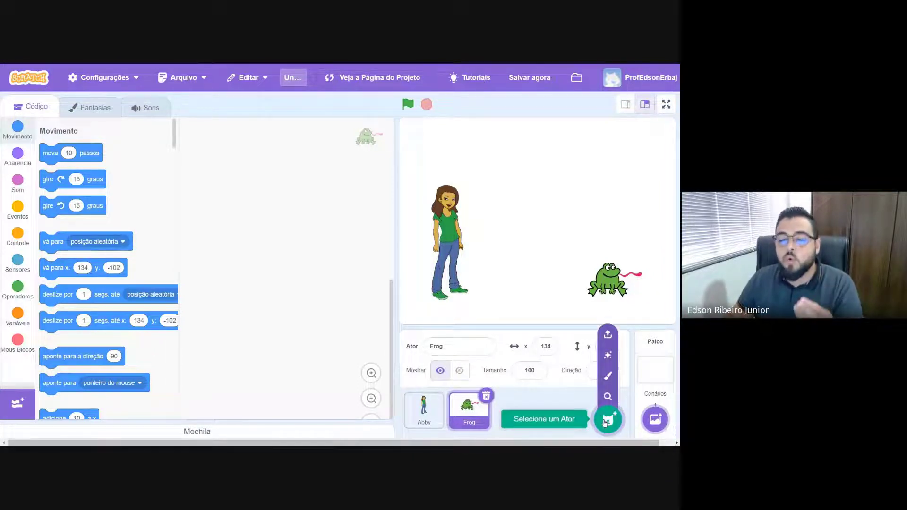
mouse_move(650, 421)
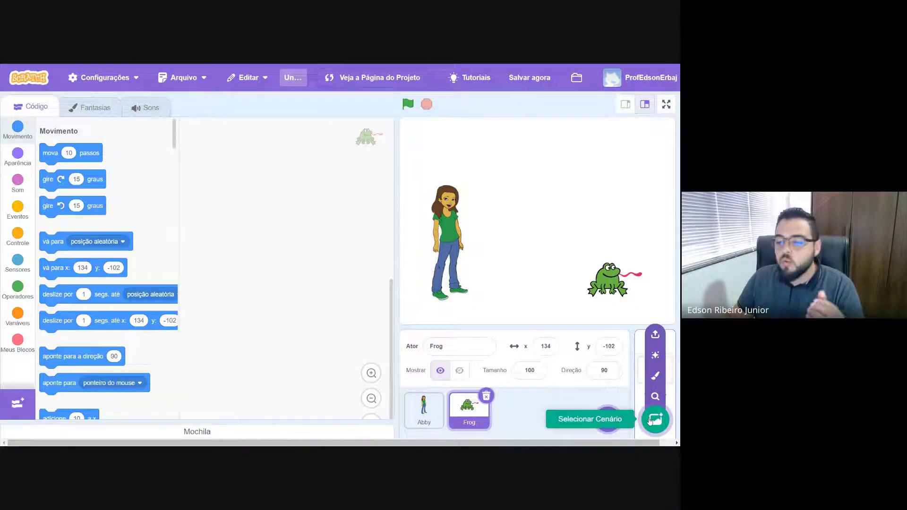
left_click(655, 420)
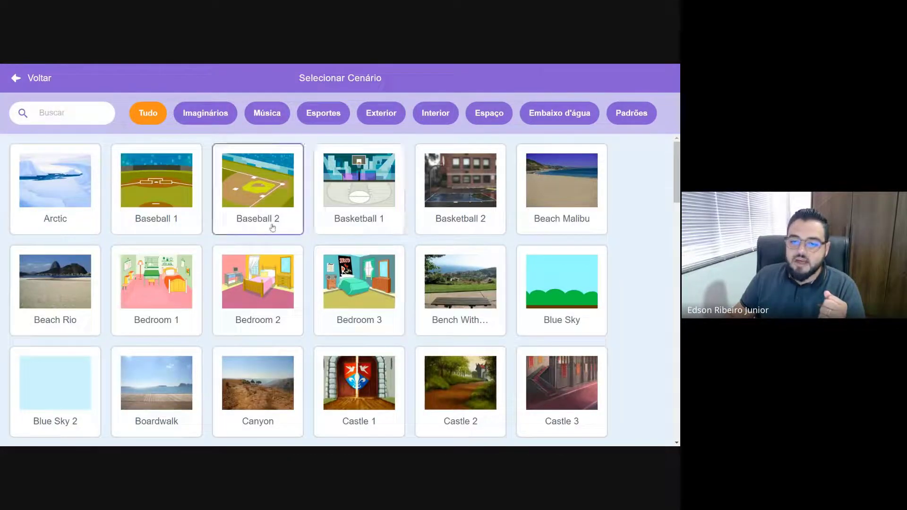
scroll(274, 237, "down", 5)
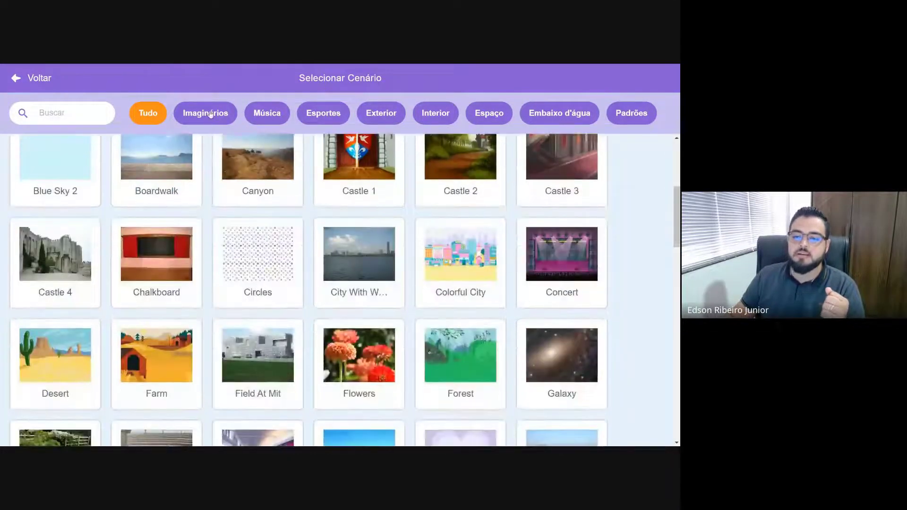
left_click(210, 114)
left_click(262, 116)
left_click(330, 115)
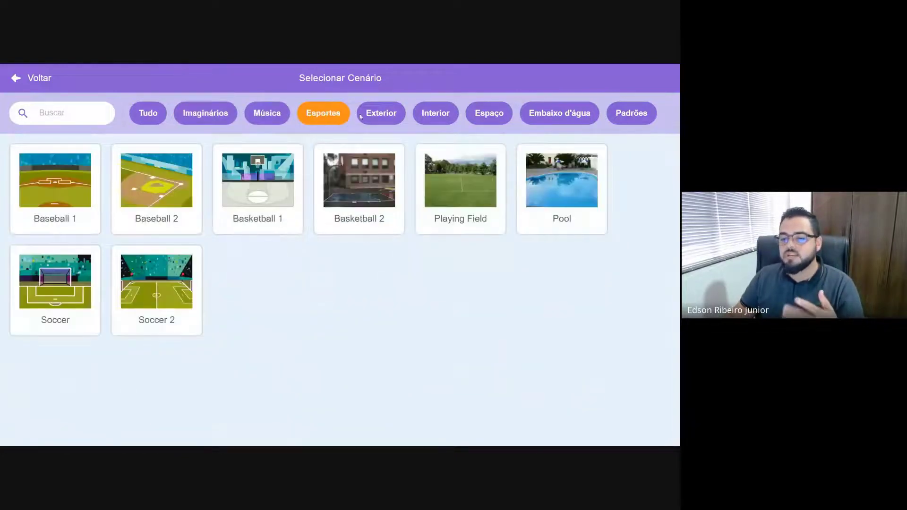
left_click(380, 116)
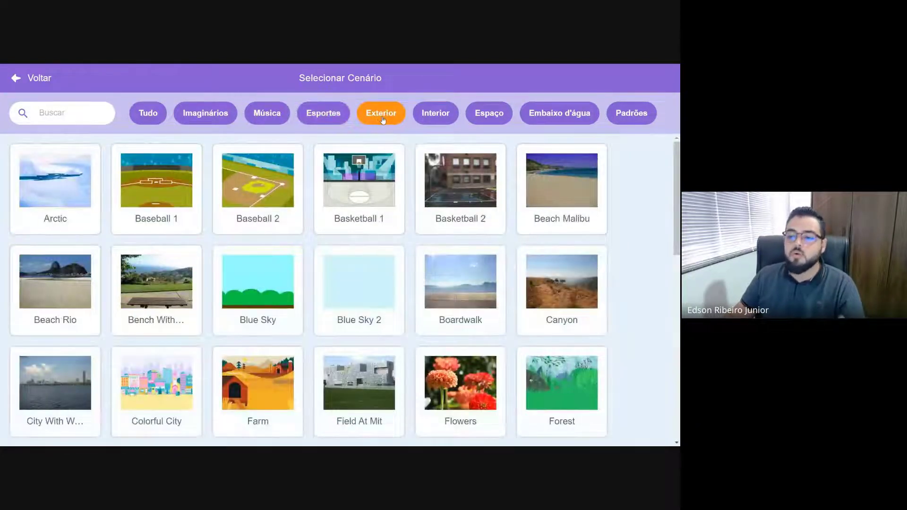
scroll(614, 253, "down", 3)
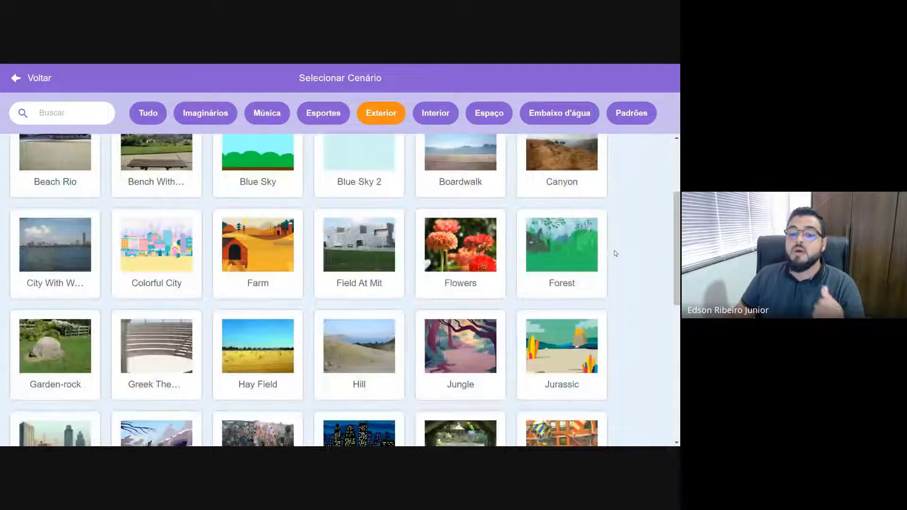
left_click(557, 257)
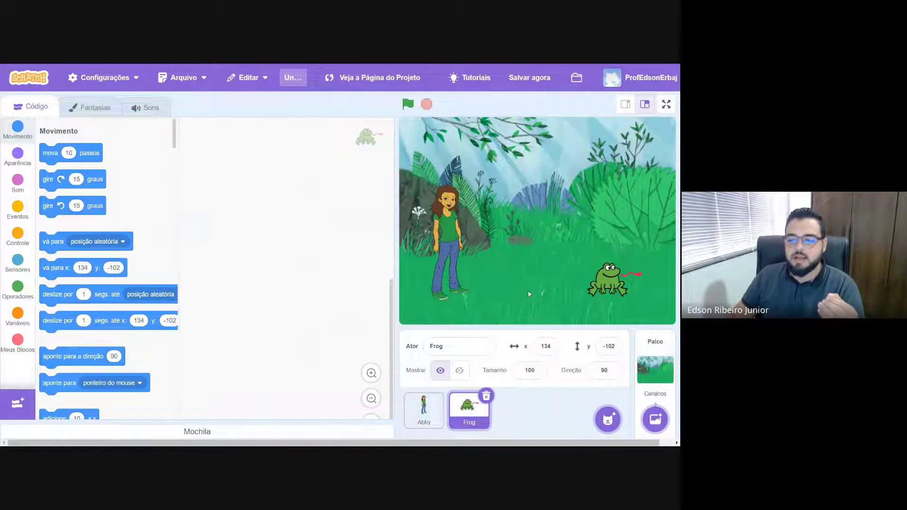
- Add the Hay Field backdrop from the Exterior category and shift Abby slightly to about x -155, y -43
left_click(655, 419)
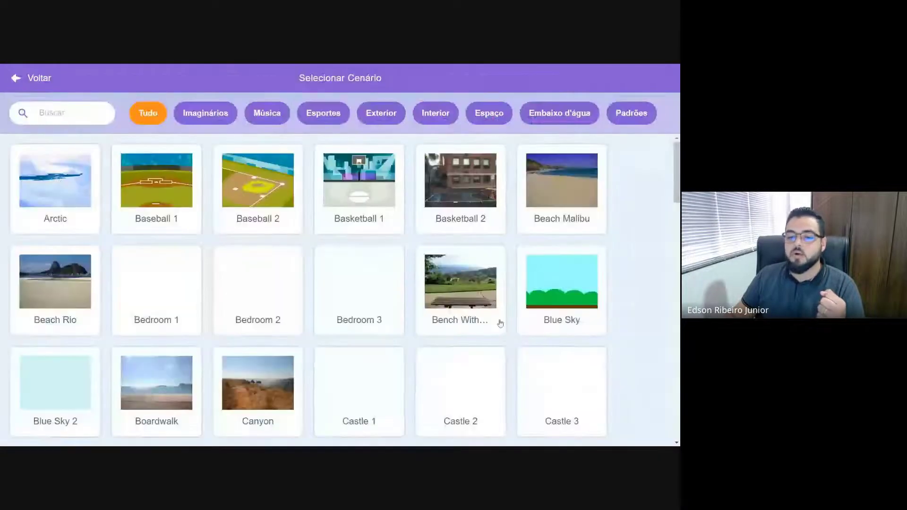
left_click(385, 112)
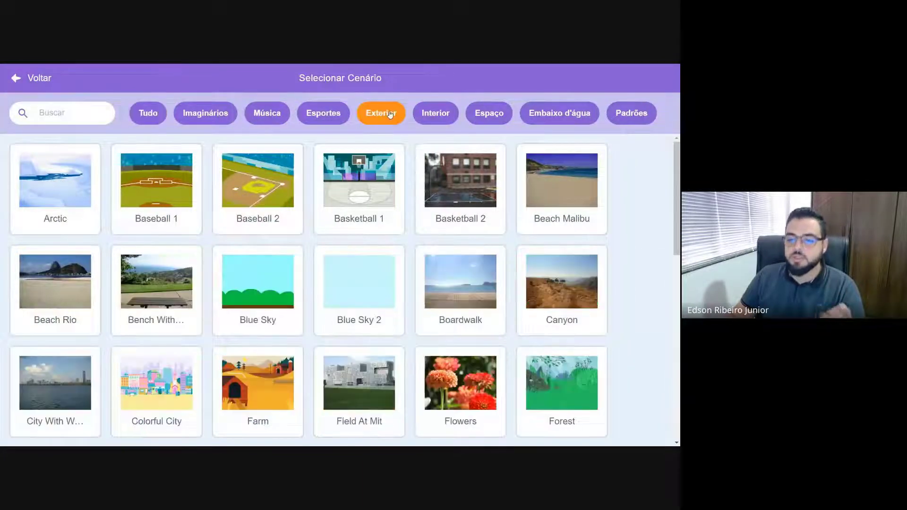
scroll(230, 288, "down", 1)
scroll(230, 289, "up", 1)
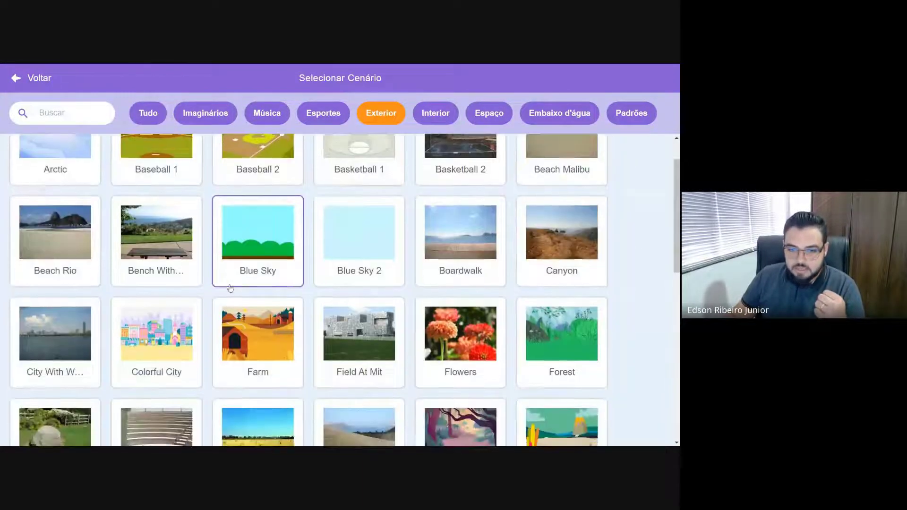
scroll(230, 288, "down", 4)
left_click(257, 311)
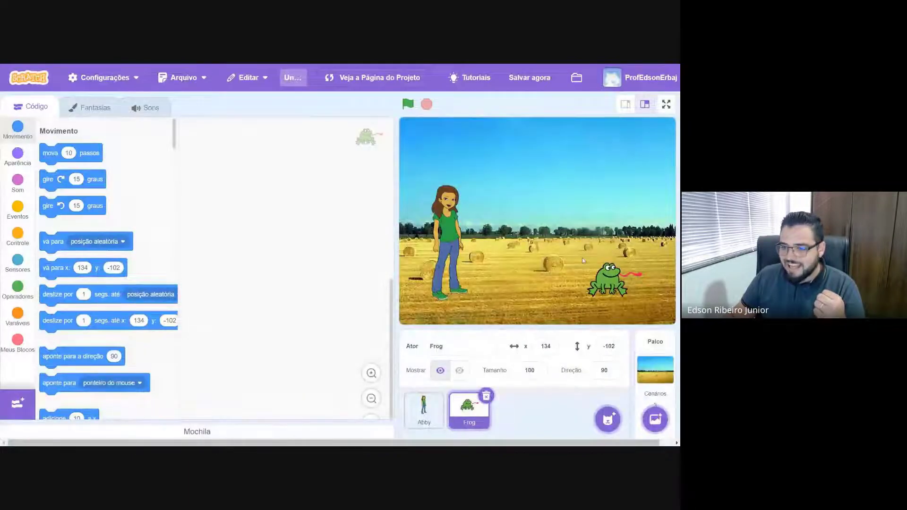
left_click(455, 246)
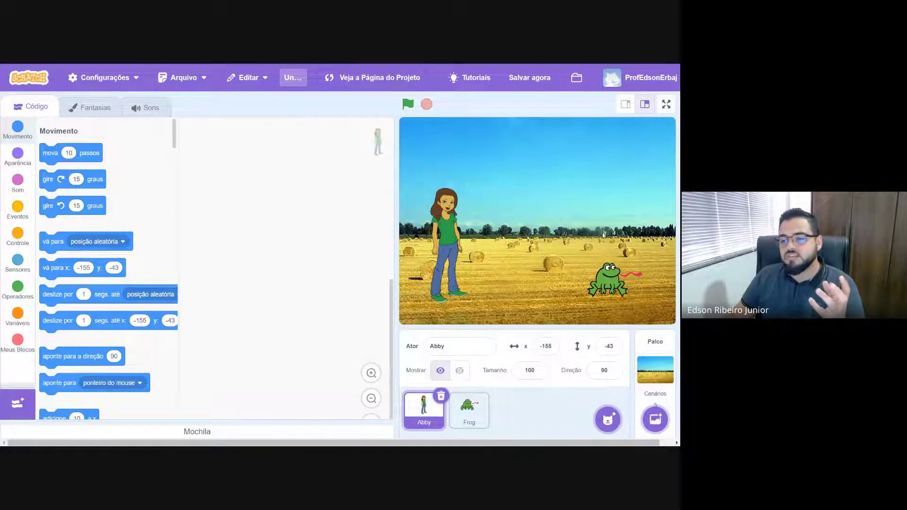
- Add the Avery sprite from the Pessoas category and place it between Abby and the frog, at about x -26, y -31
left_click(609, 421)
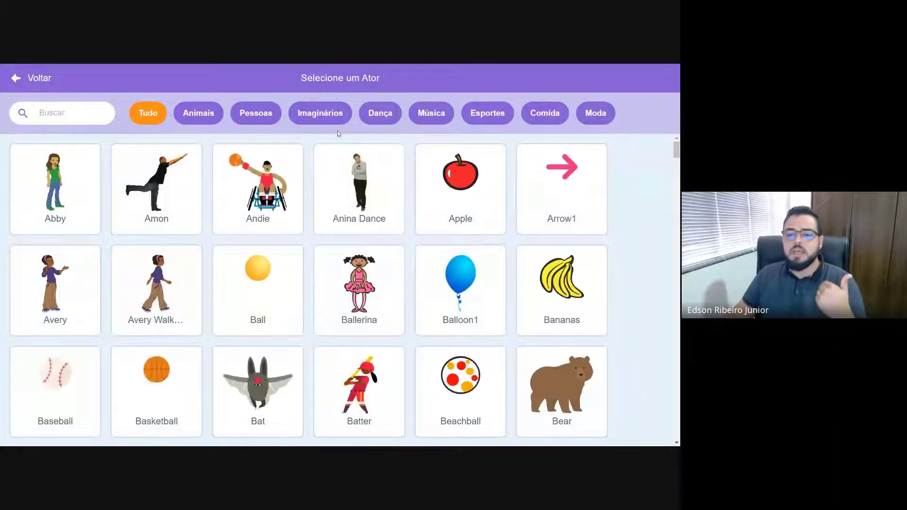
left_click(261, 116)
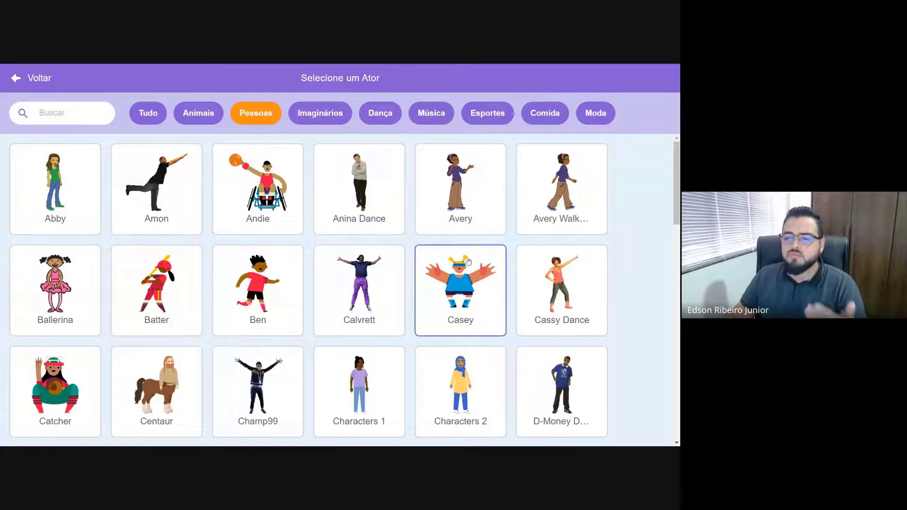
left_click(456, 194)
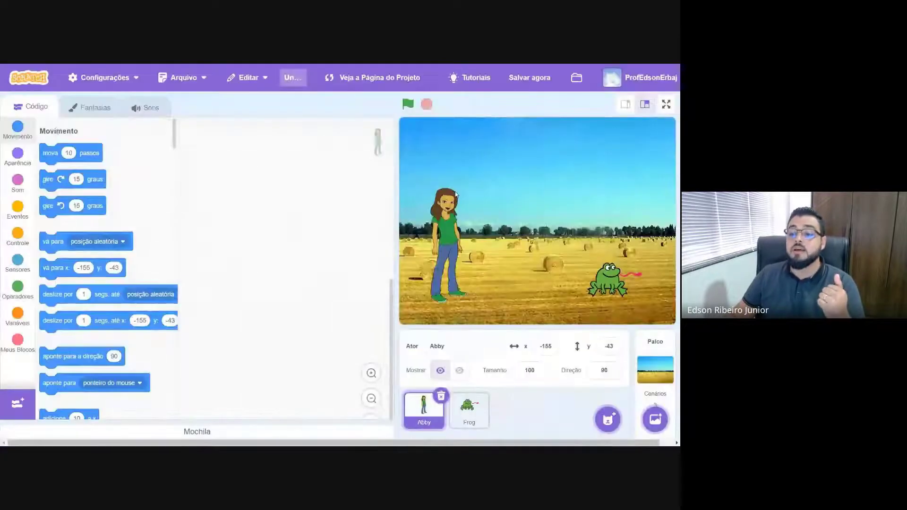
left_click_drag(498, 172, 528, 208)
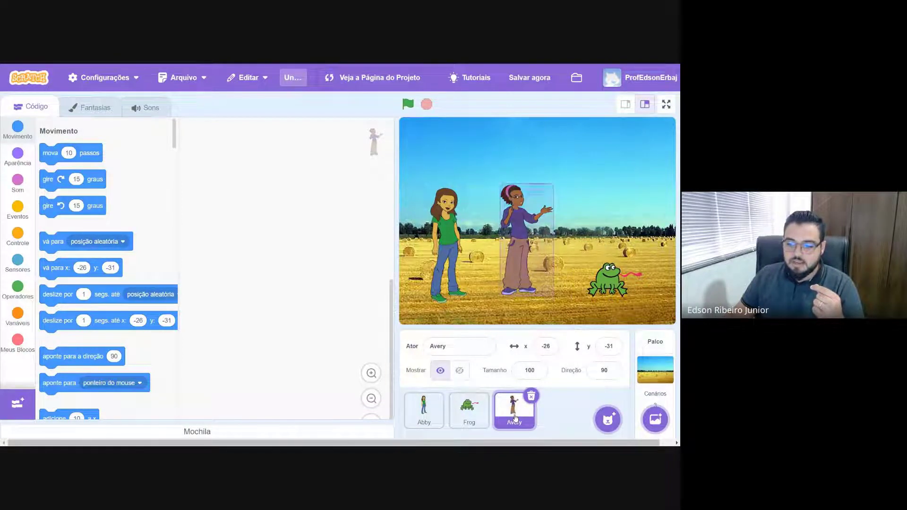
- Toggle Avery's visibility on the stage off and on, and leave the sprite hidden
left_click(461, 377)
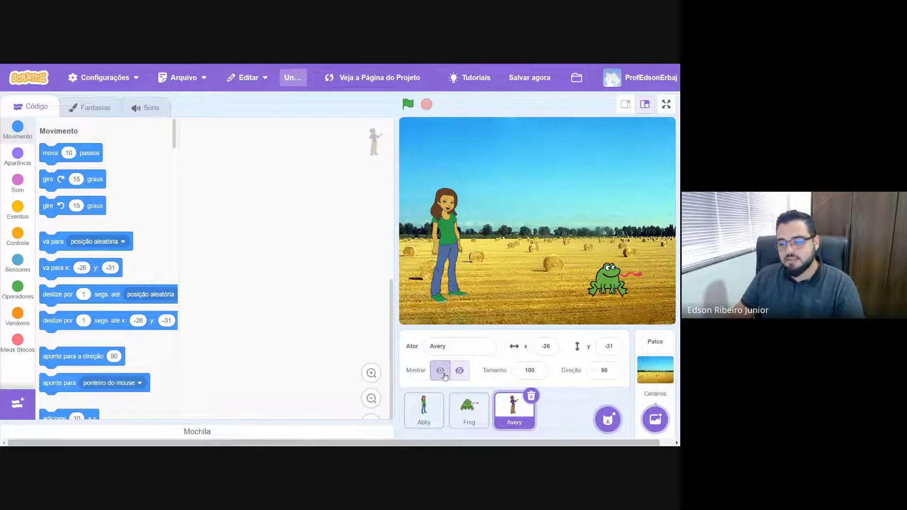
left_click(444, 375)
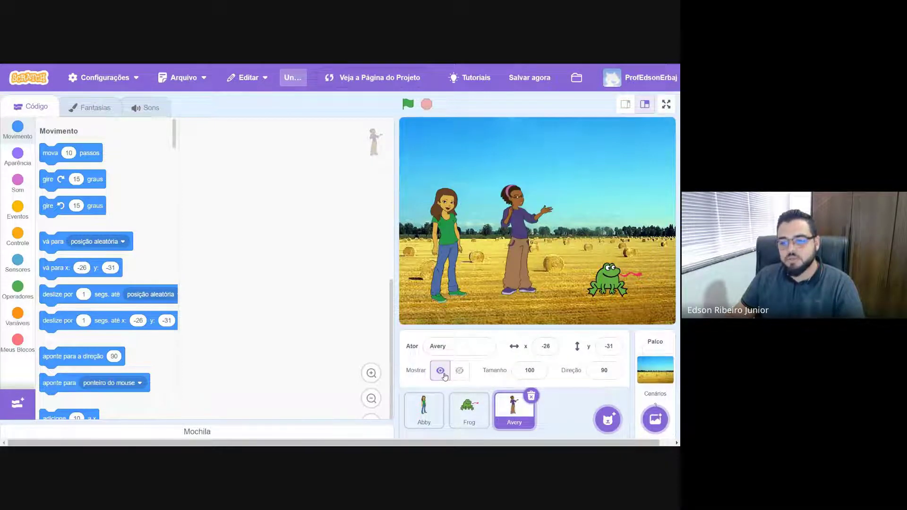
left_click(460, 372)
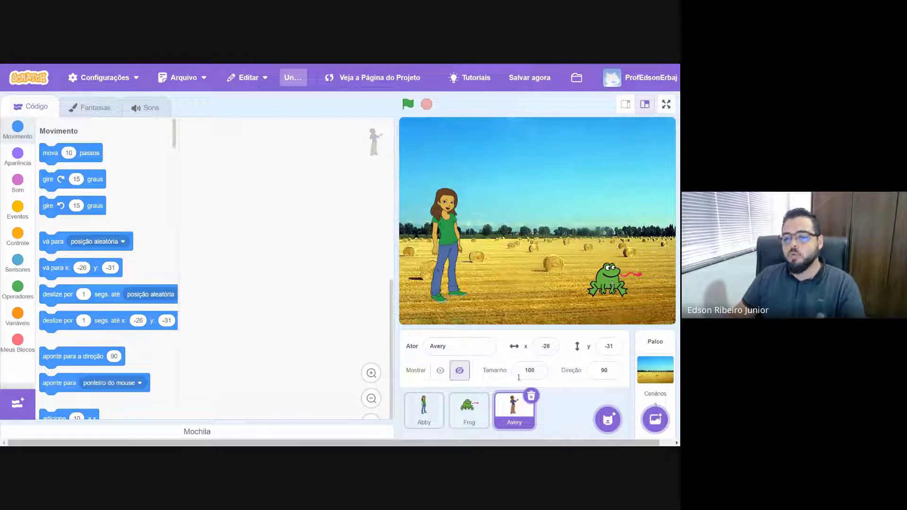
- Flip the Frog sprite's costume horizontally so that it faces Abby
left_click(481, 417)
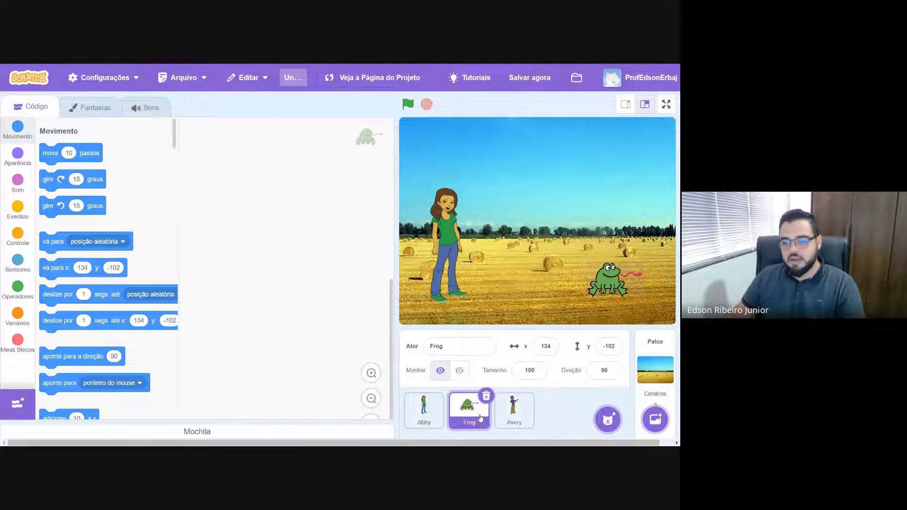
left_click(100, 116)
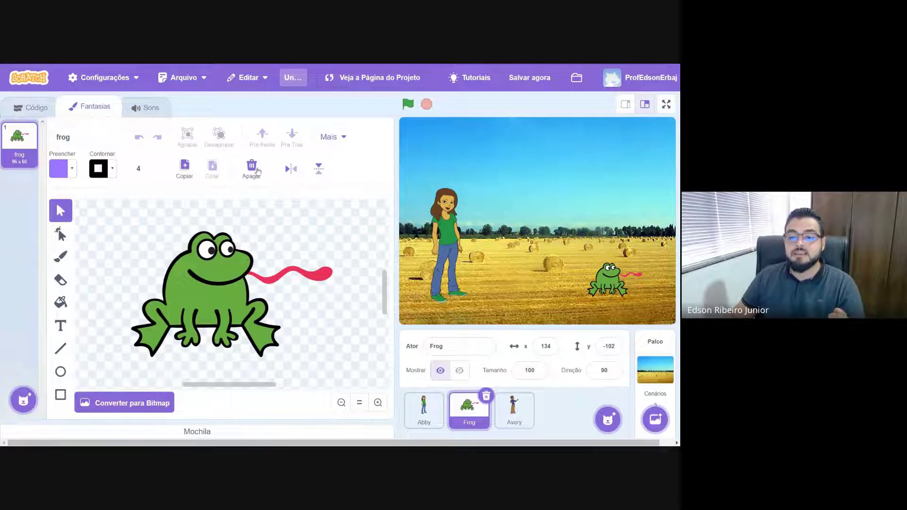
left_click(292, 171)
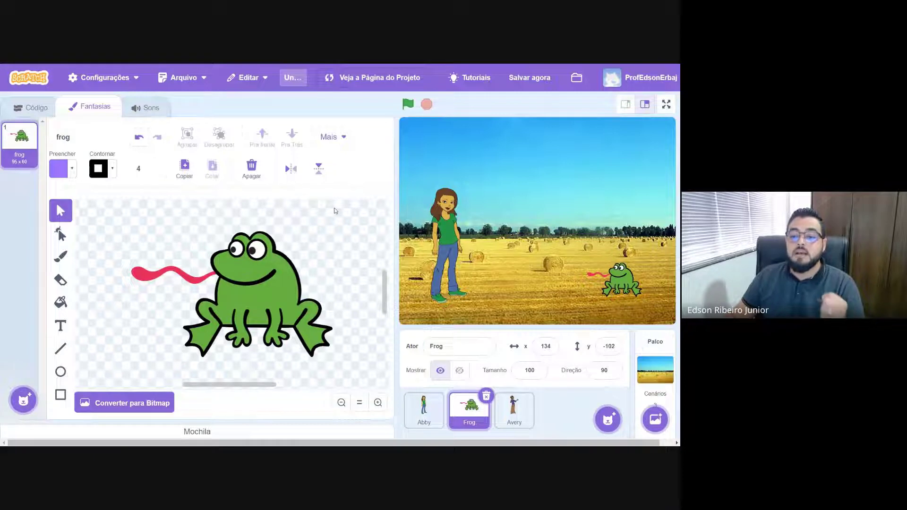
- View Abby's costumes and return to her code blocks
left_click(432, 413)
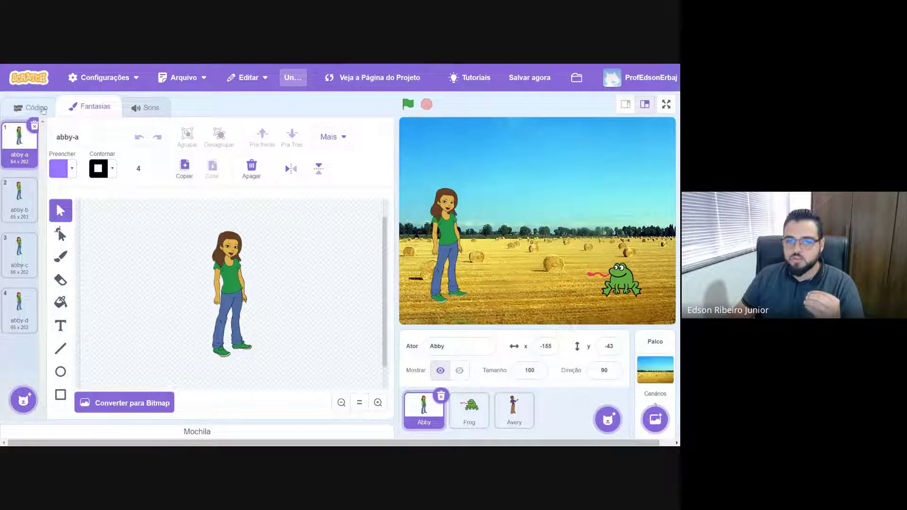
left_click(22, 108)
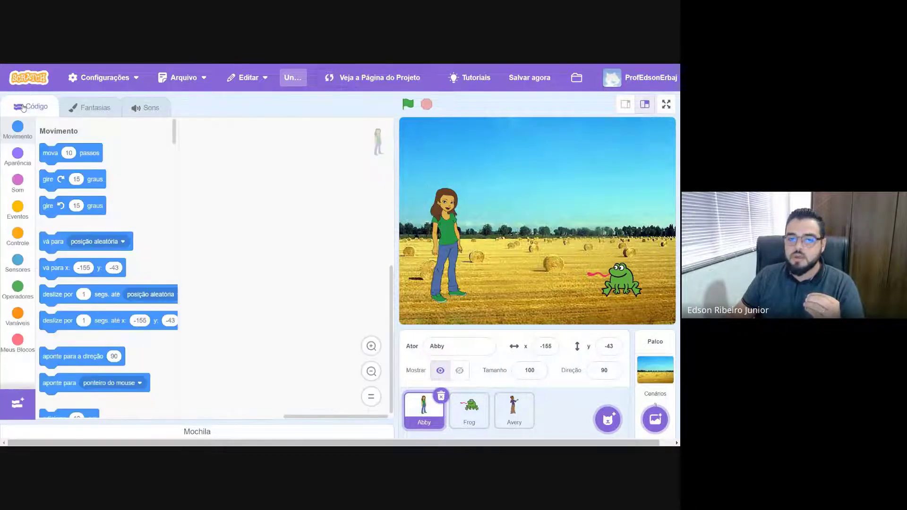
left_click(95, 108)
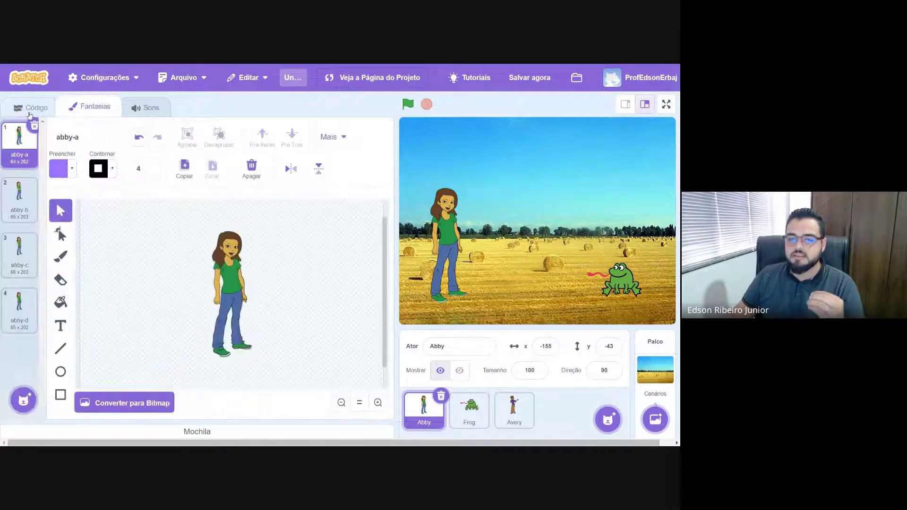
left_click(23, 110)
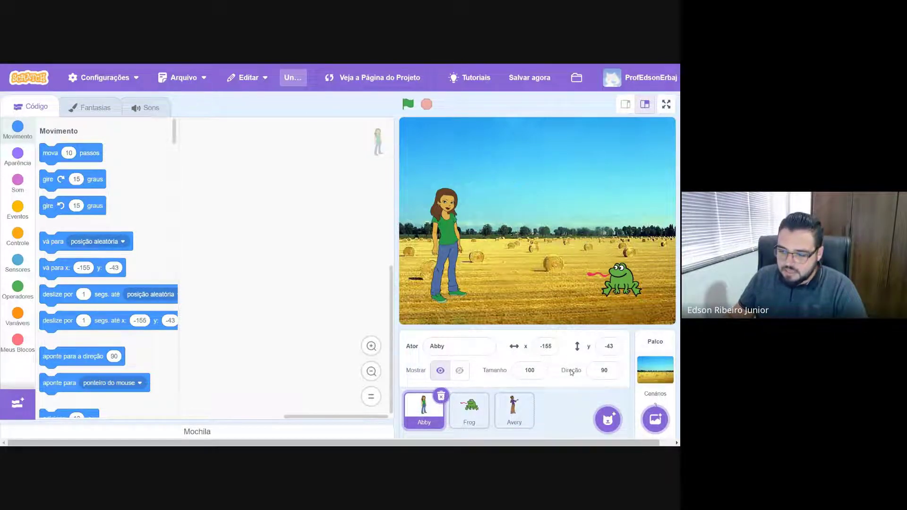
mouse_move(607, 423)
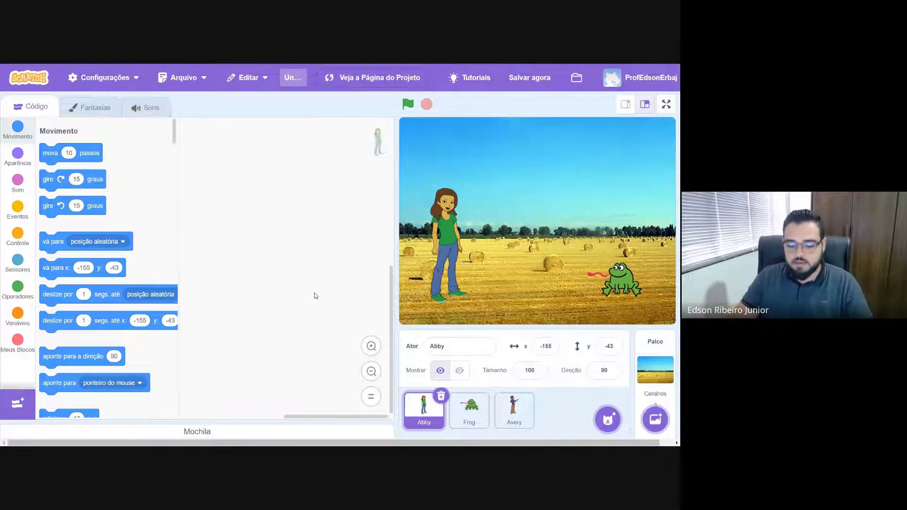
- Search Google for "pixabay" in a new browser tab and open the Pixabay website
key("F11")
key("ctrl+t")
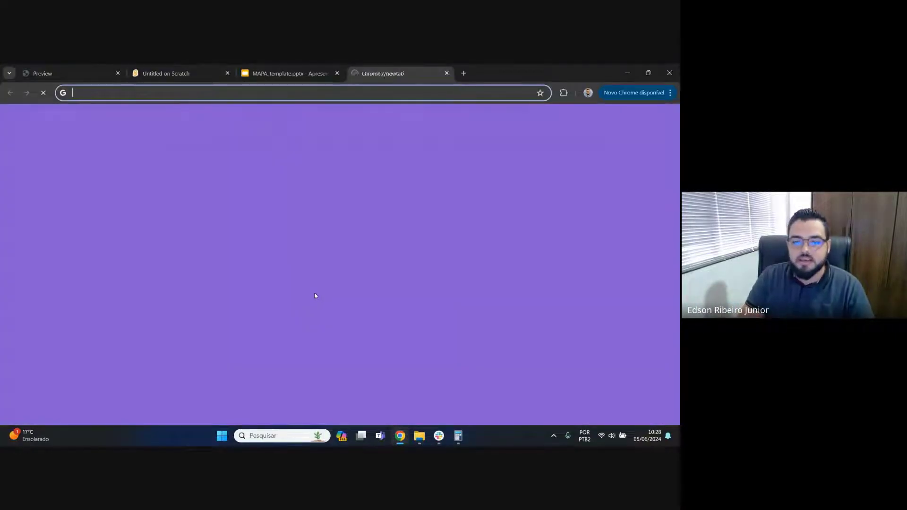
type("pixabay")
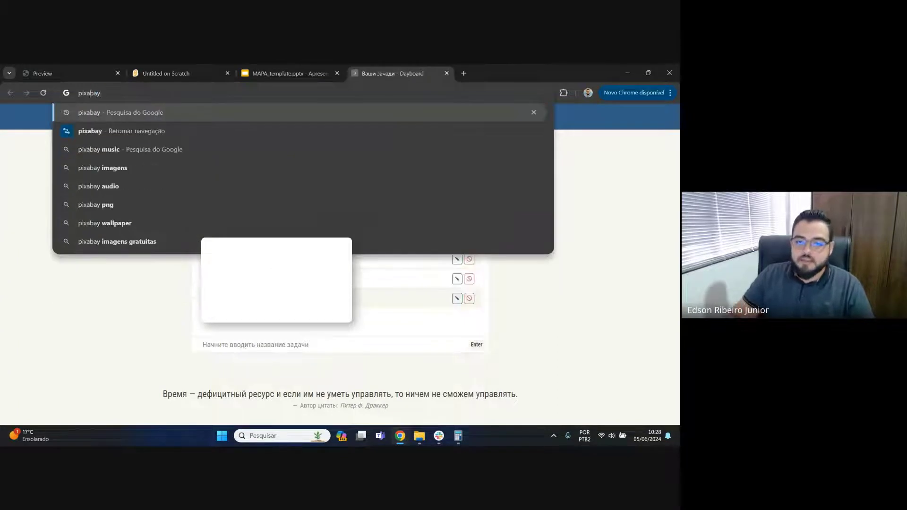
key("Return")
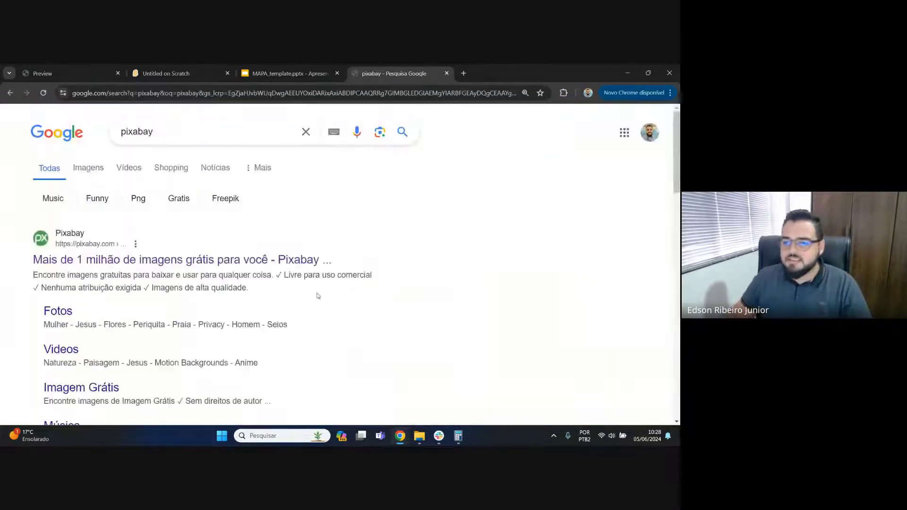
key("F11")
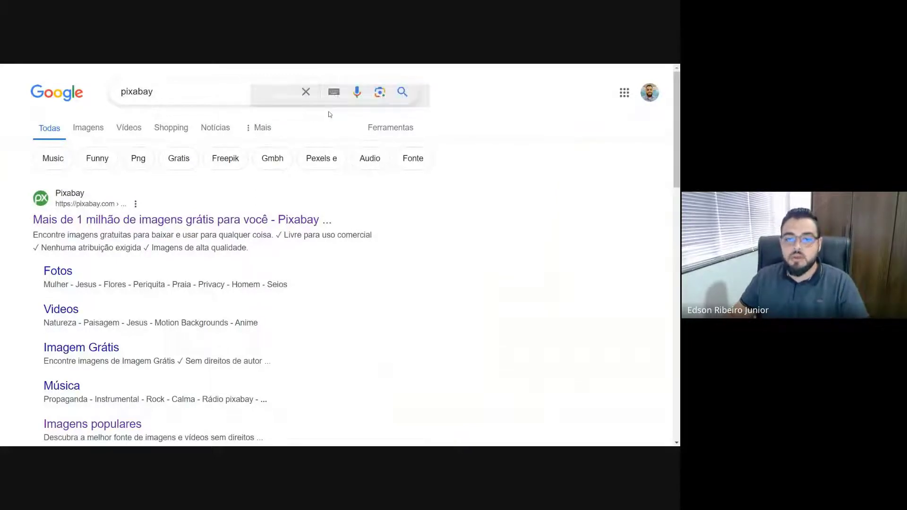
left_click(206, 218)
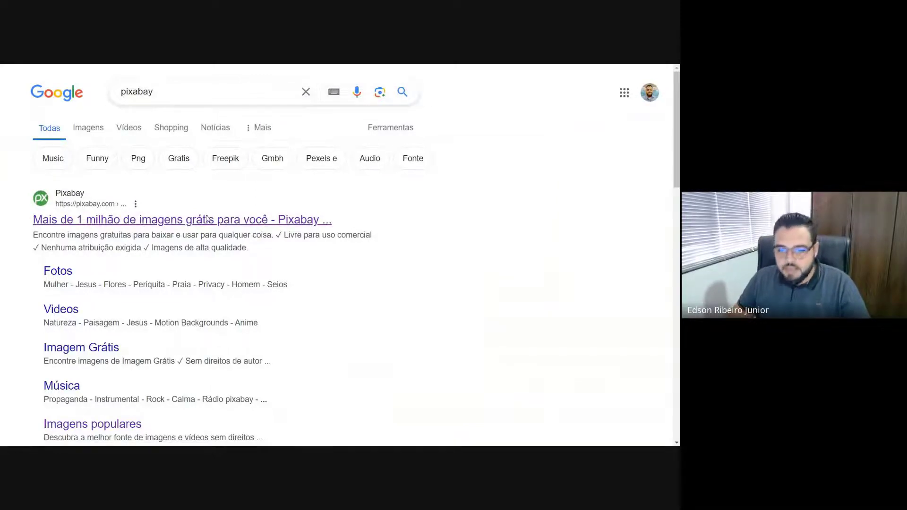
- Search Pixabay for "lixo", dismissing the cookie notice, and filter the results to vector images
left_click(232, 185)
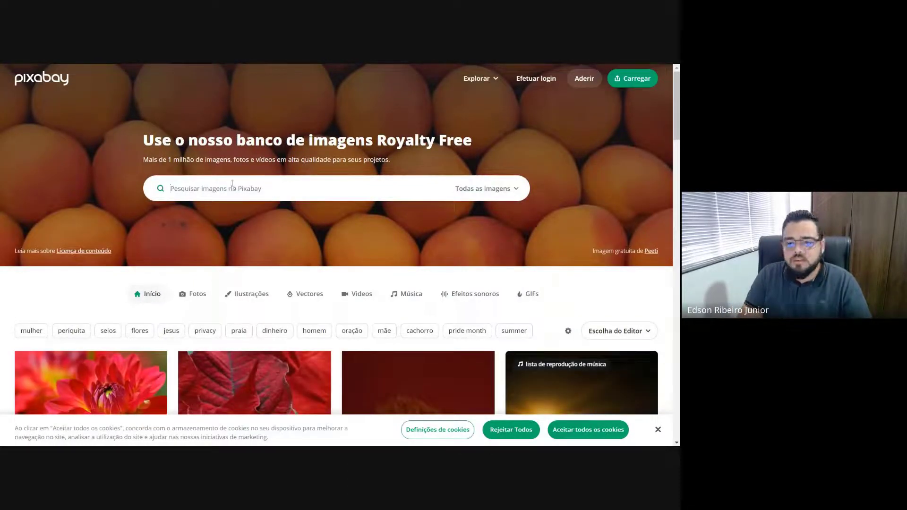
type("lixo")
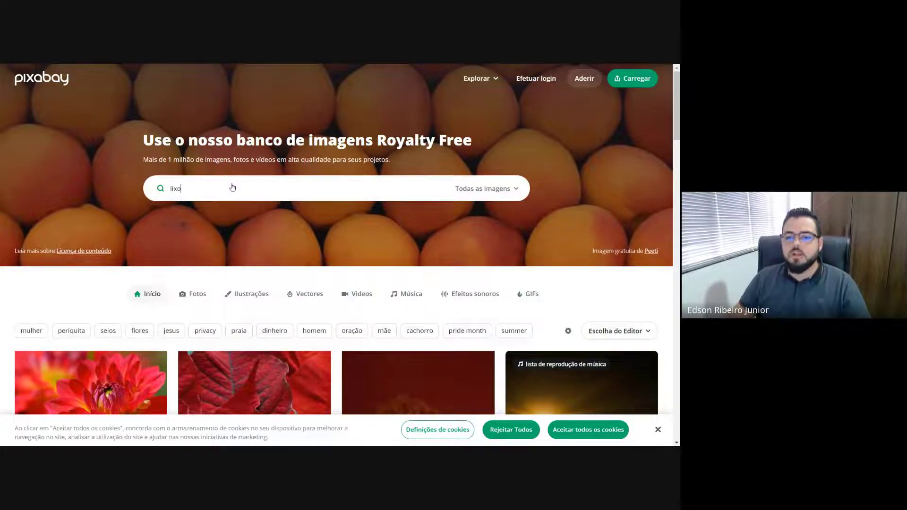
key("Return")
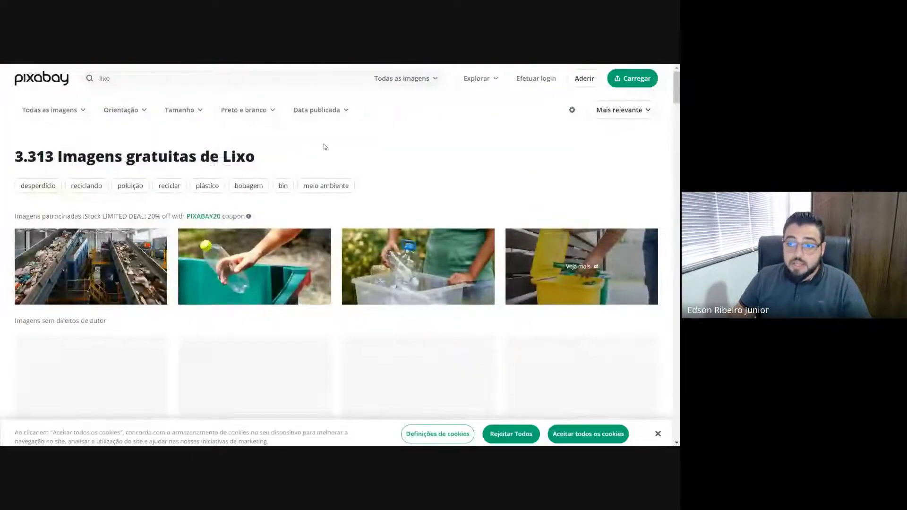
left_click(658, 430)
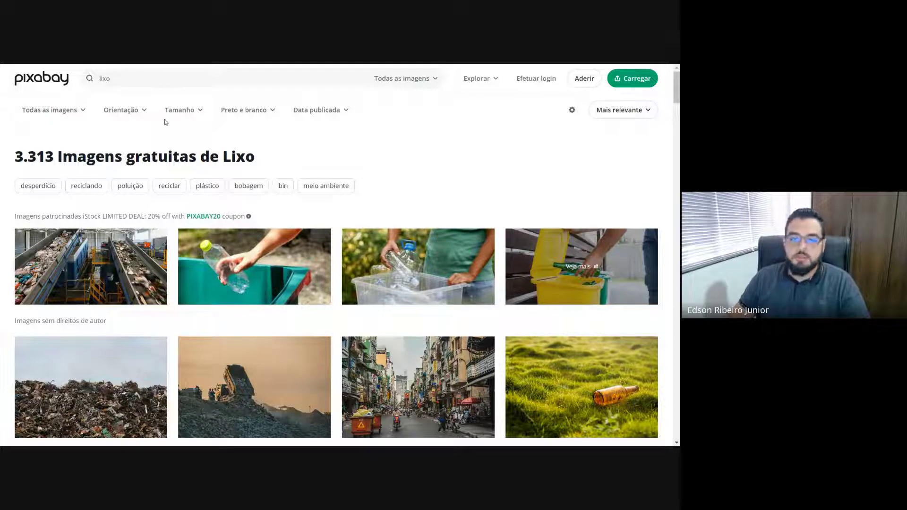
left_click(68, 113)
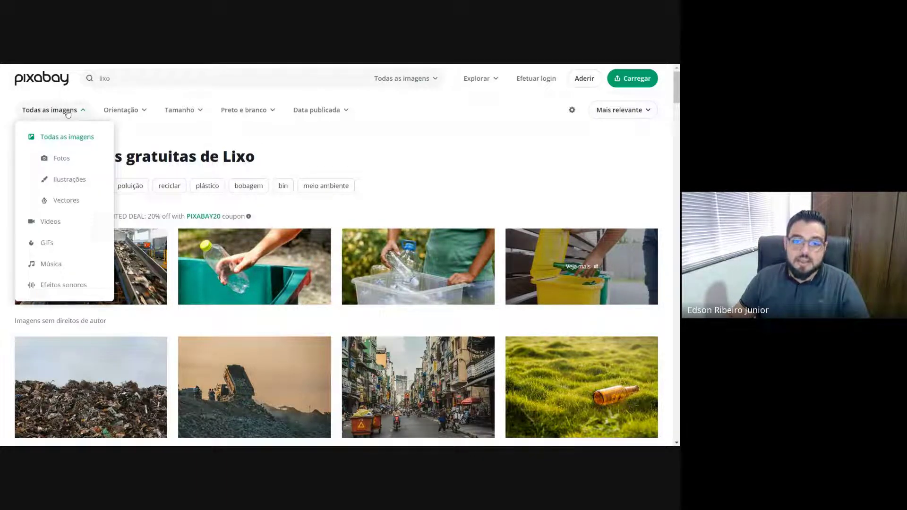
left_click(77, 200)
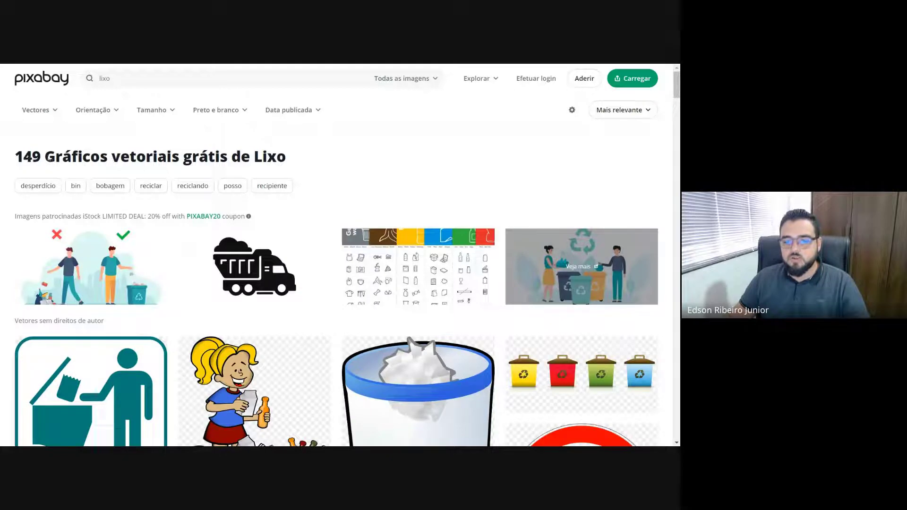
- Open the image of the yellow, red, green and blue recycling bins and request its vector drawing (SVG) download
scroll(284, 147, "down", 1)
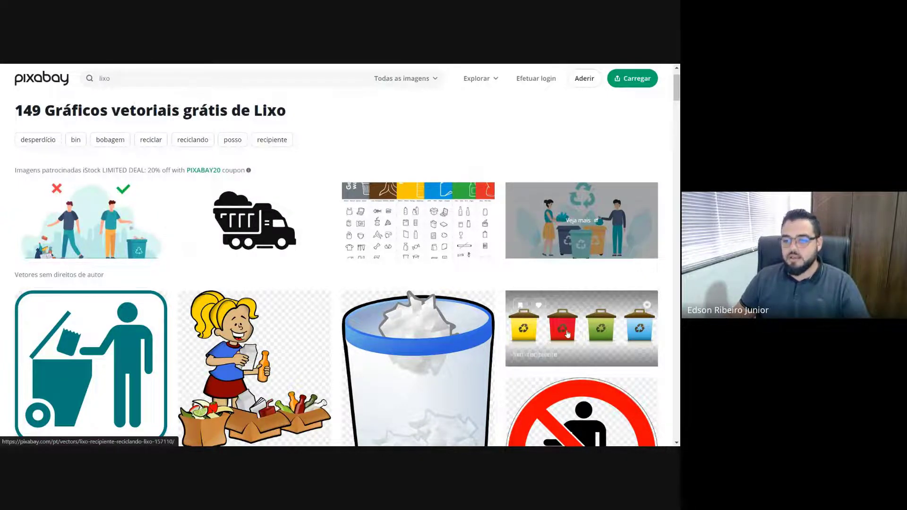
scroll(567, 334, "down", 3)
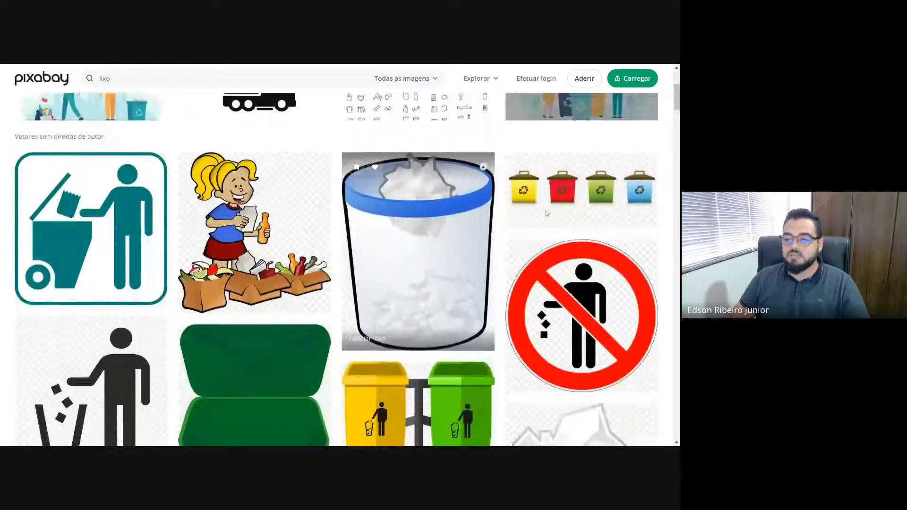
left_click(557, 180)
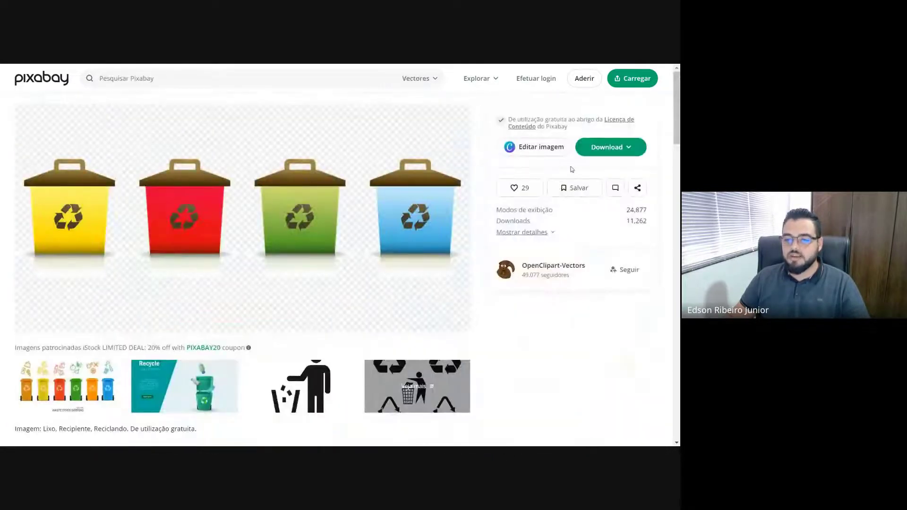
left_click(609, 150)
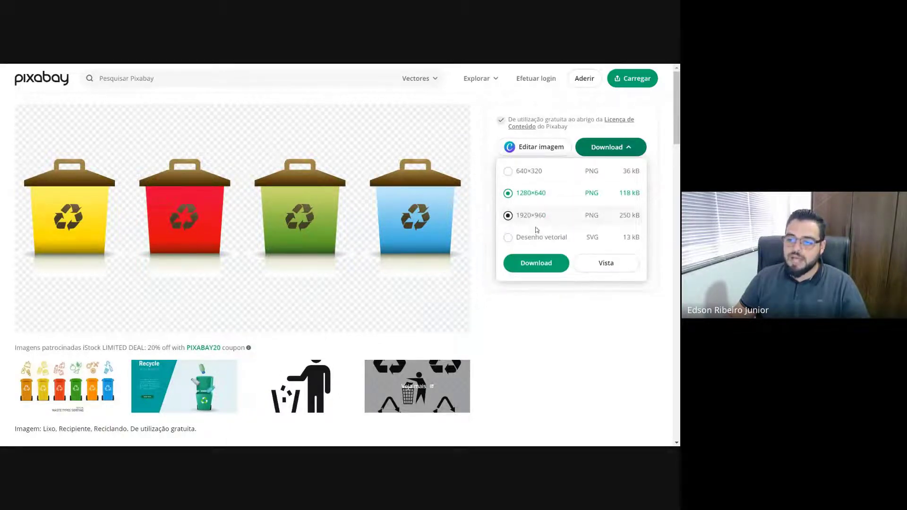
left_click(536, 241)
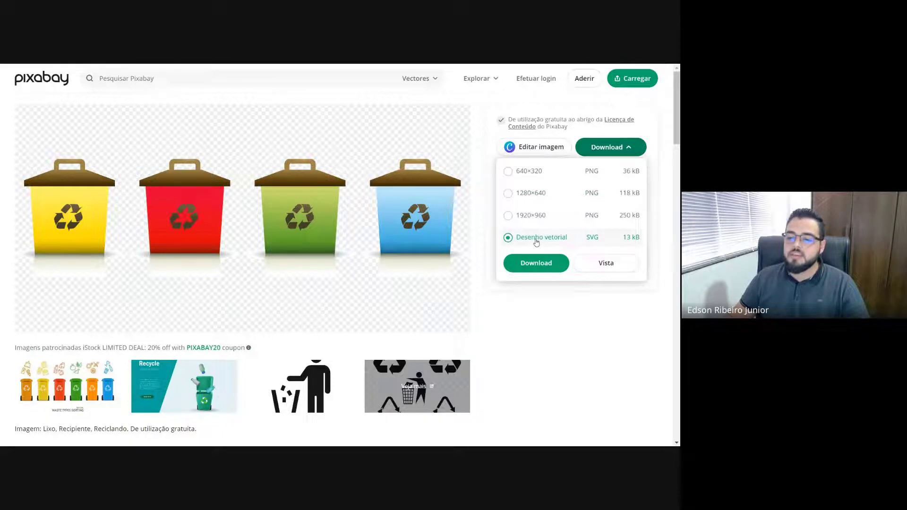
left_click(536, 263)
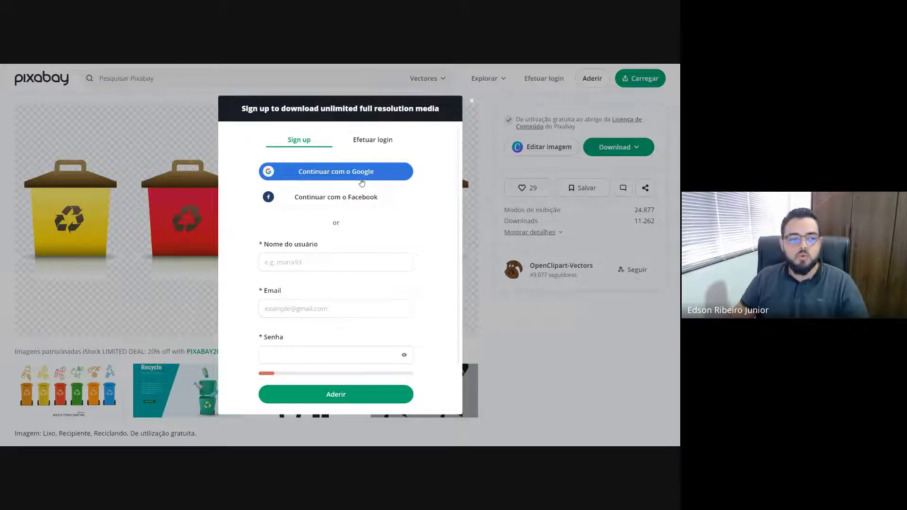
- Sign in to Pixabay with Google and download the recycling bins image as an SVG vector drawing
left_click(362, 182)
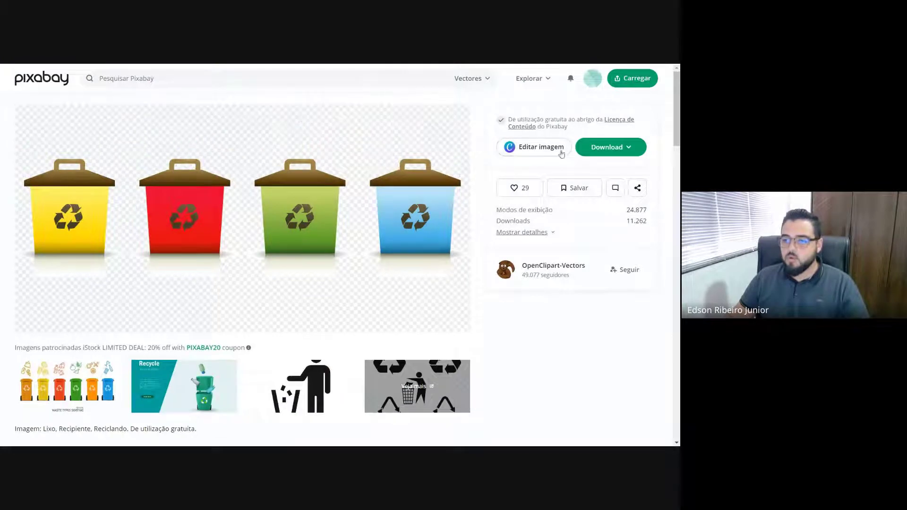
left_click(623, 148)
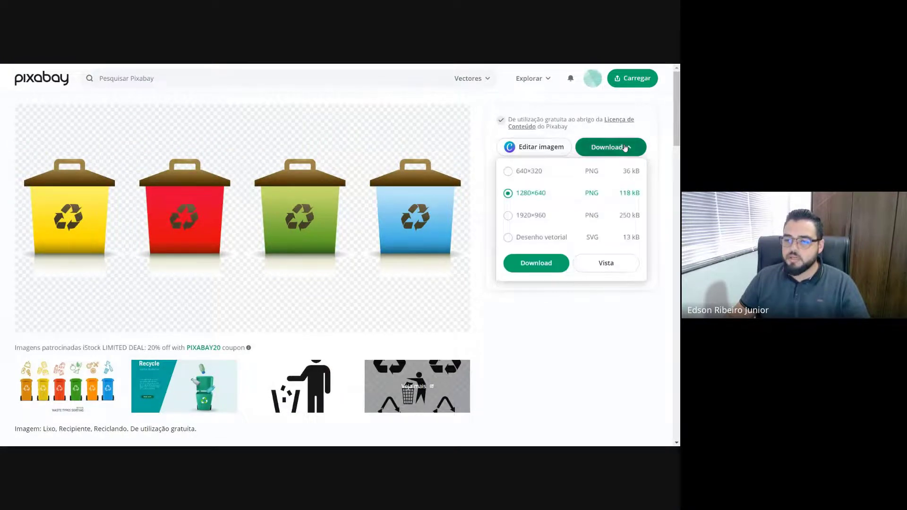
left_click(554, 241)
left_click(536, 263)
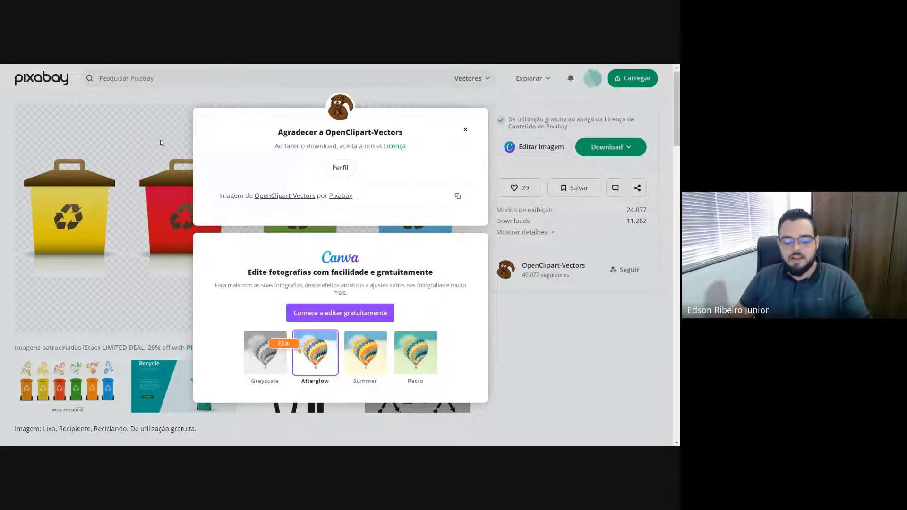
left_click(160, 140)
- Switch back to the Scratch project and upload garbage-157110 from the Downloads folder as a new sprite
key("ctrl+Tab")
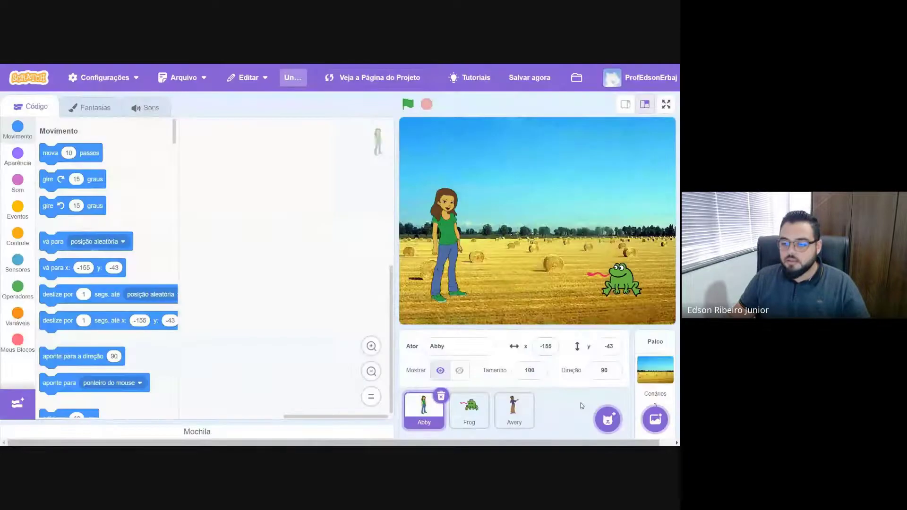
mouse_move(609, 420)
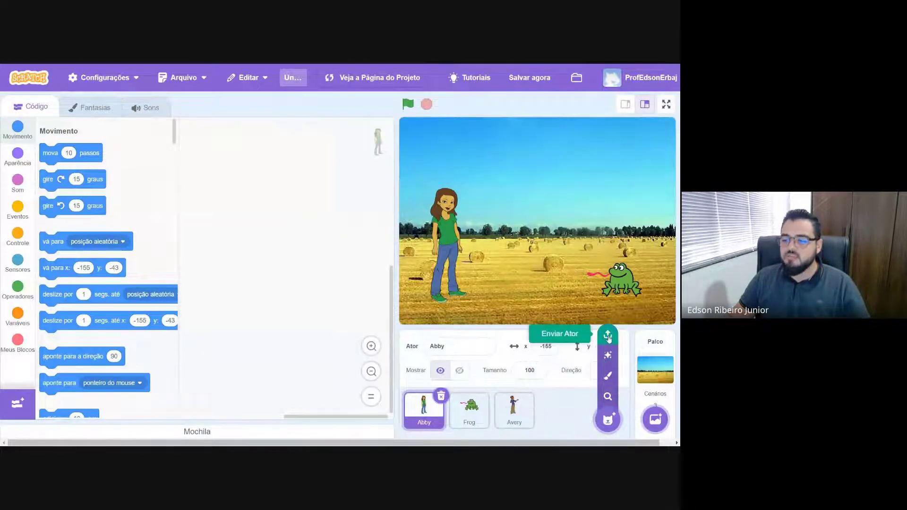
left_click(608, 336)
left_click(140, 175)
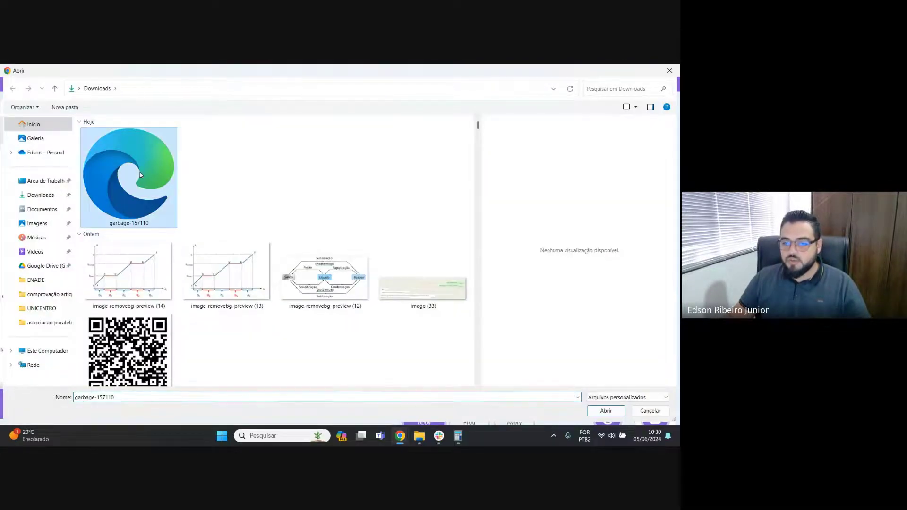
left_click(606, 411)
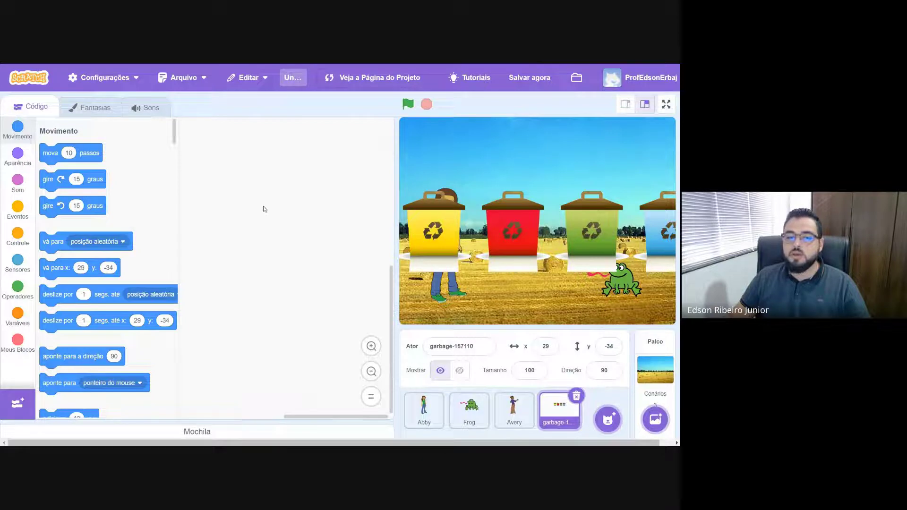
- Shrink the garbage-157110 sprite by adding and running a set-size block with 50%, and hide the sprite on the stage
left_click(18, 163)
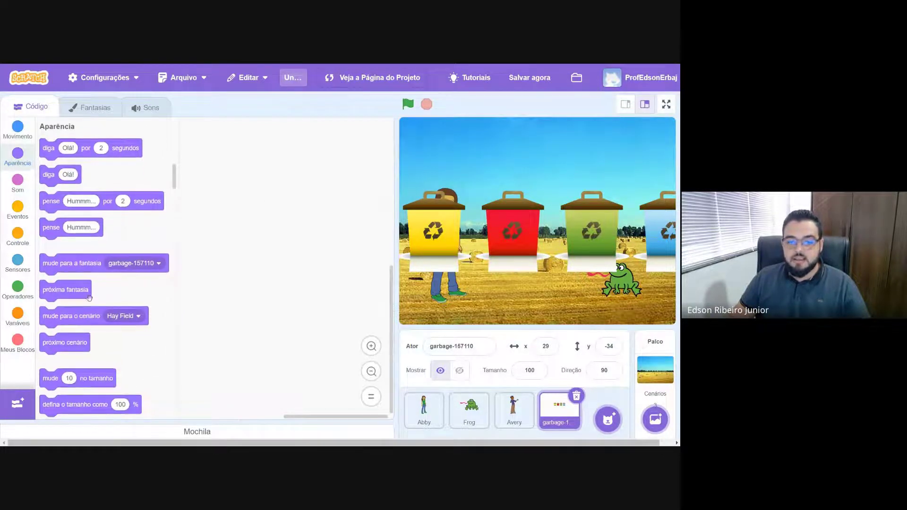
left_click_drag(90, 401, 310, 196)
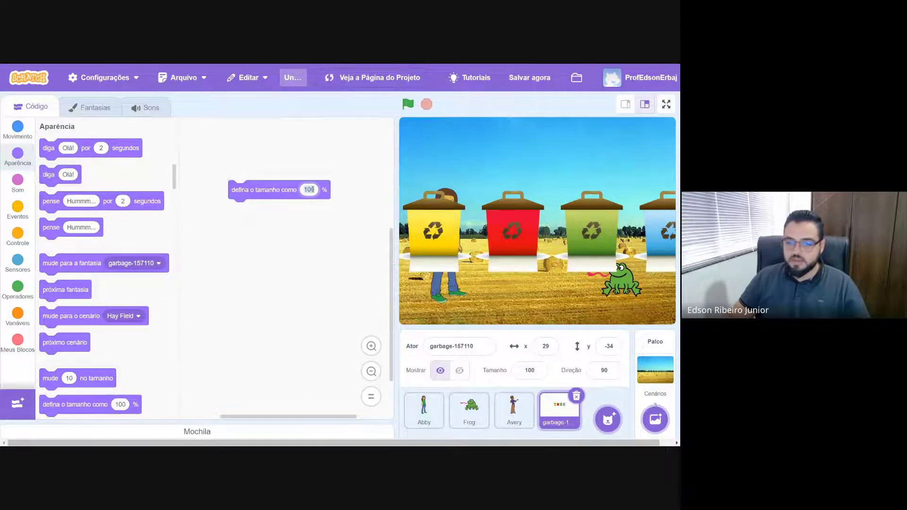
left_click(312, 190)
type("50")
left_click(266, 185)
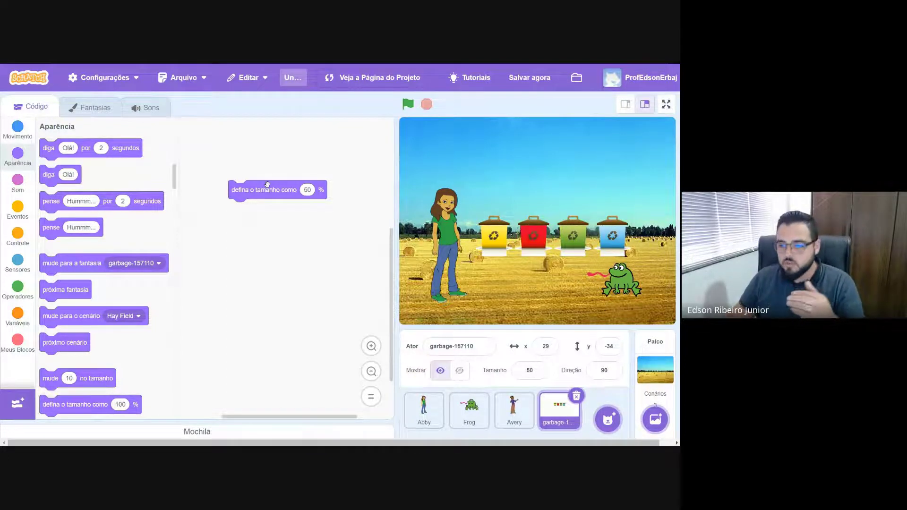
left_click(461, 371)
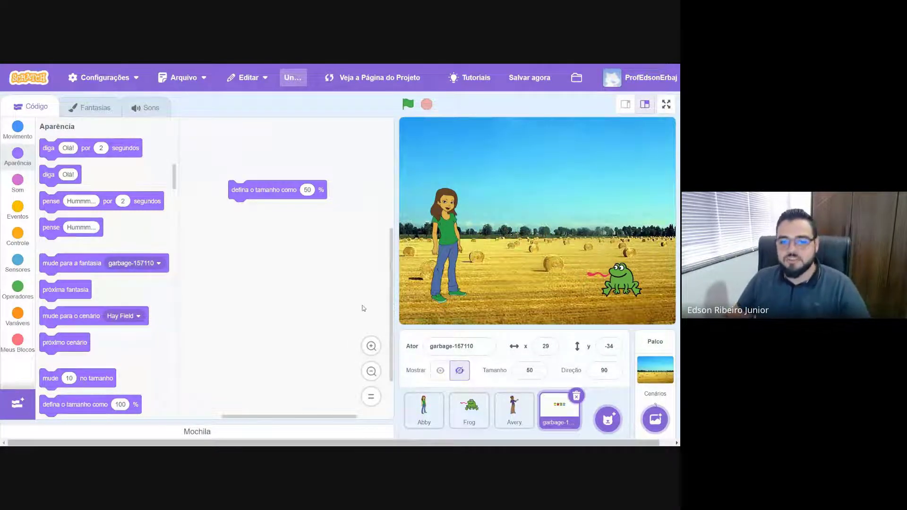
- Add a say block (diga) to Abby's code with the text "Oi, sapinho. Tudo bem com você?"
left_click(425, 417)
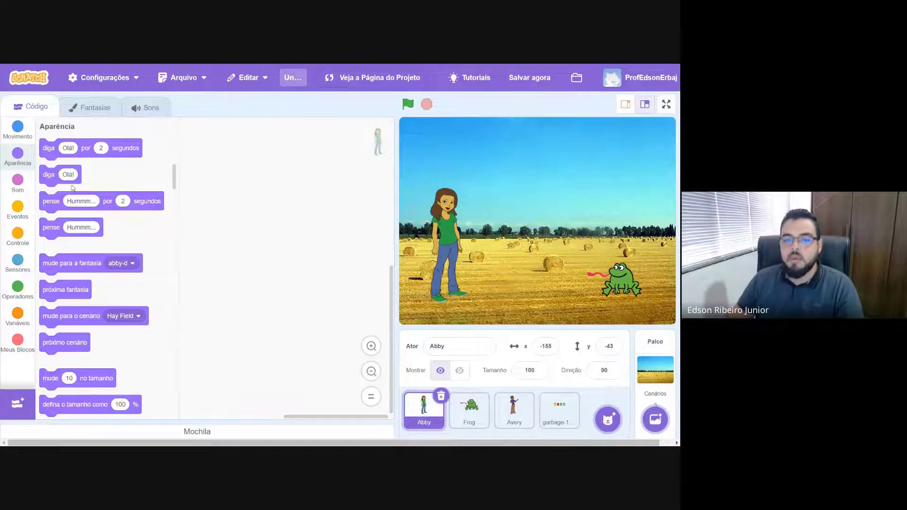
left_click_drag(74, 181, 255, 197)
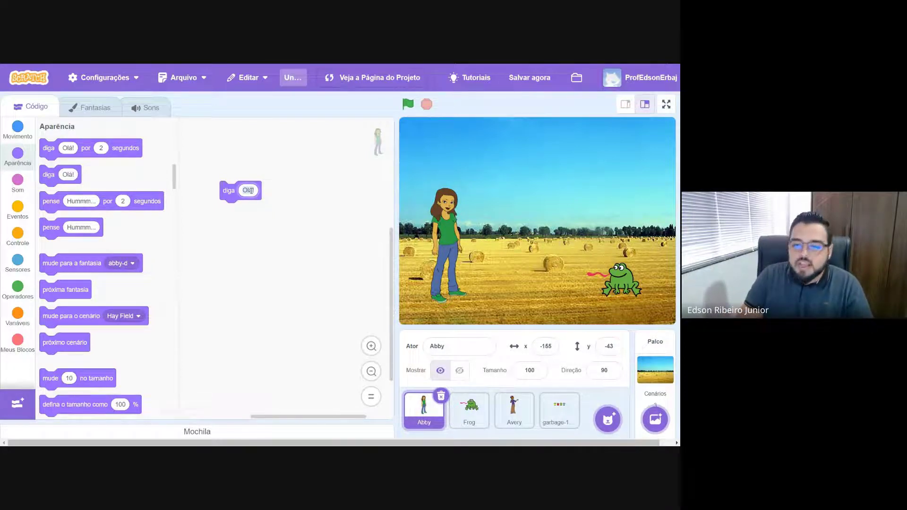
left_click(251, 190)
type("p")
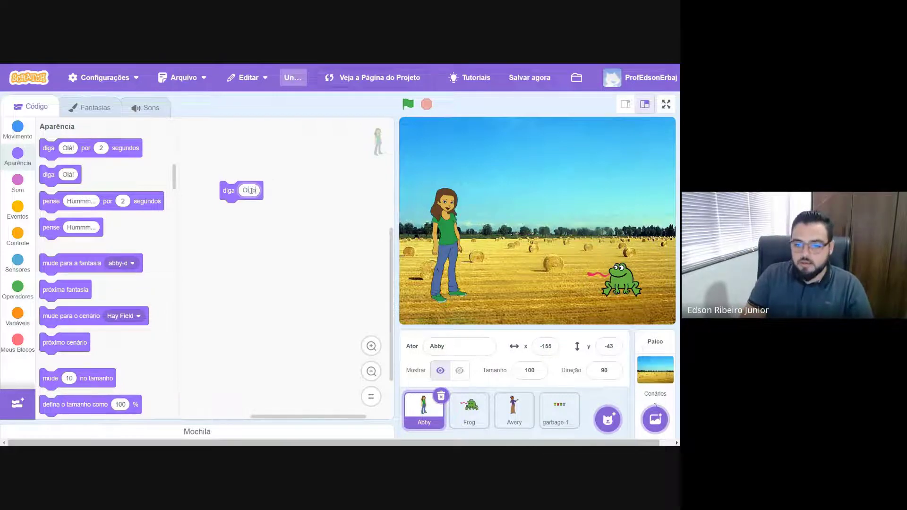
key("BackSpace")
type("sapinho. ")
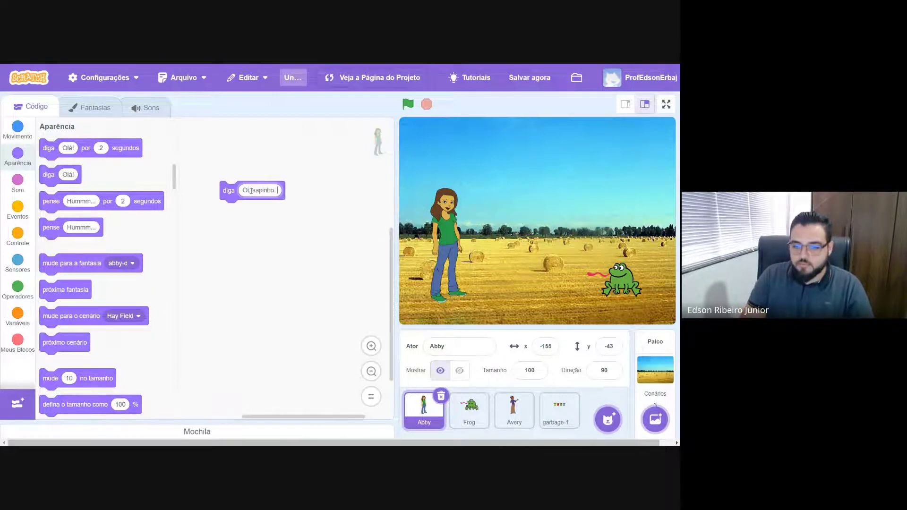
type("Tudo bem com você?")
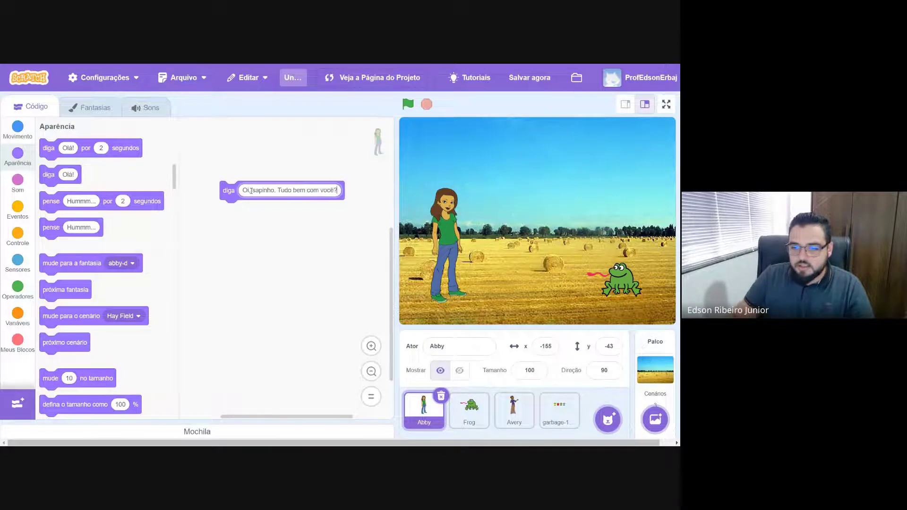
- Run Abby's say block, stop the project to clear the speech bubble, and run the block again
left_click(233, 191)
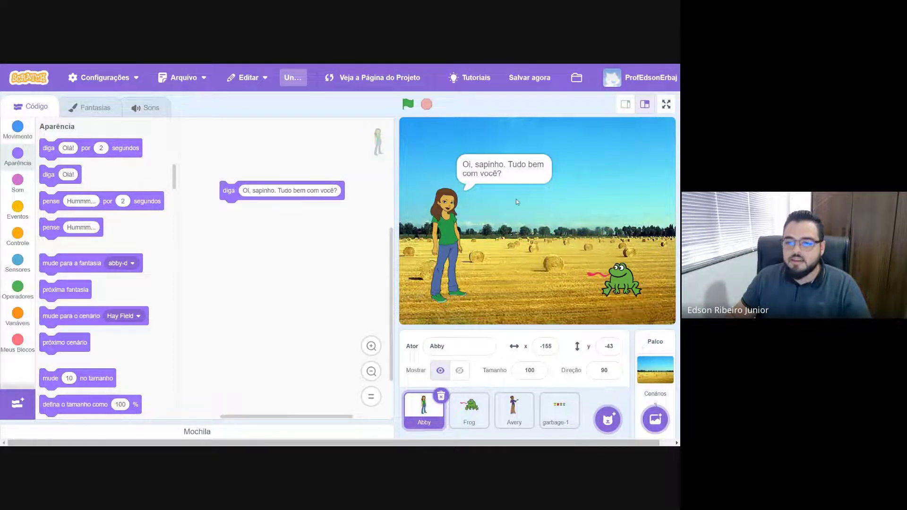
left_click(430, 108)
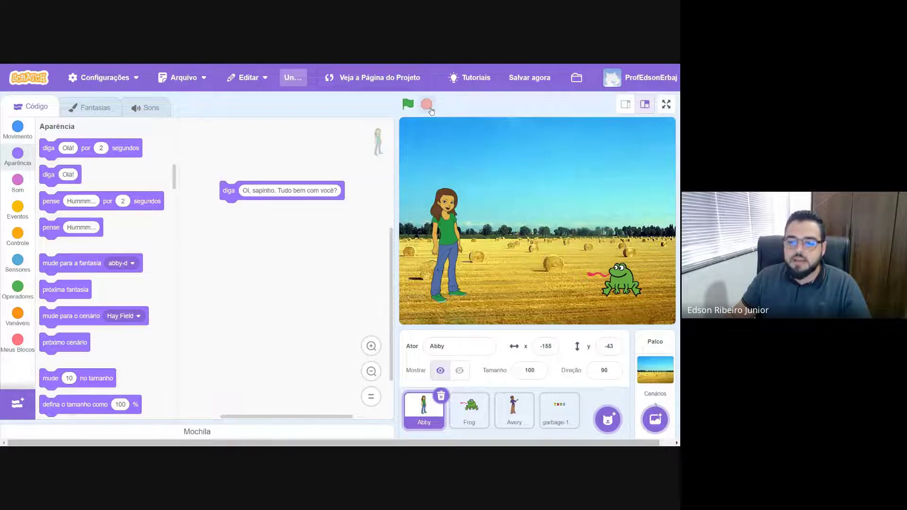
left_click(230, 194)
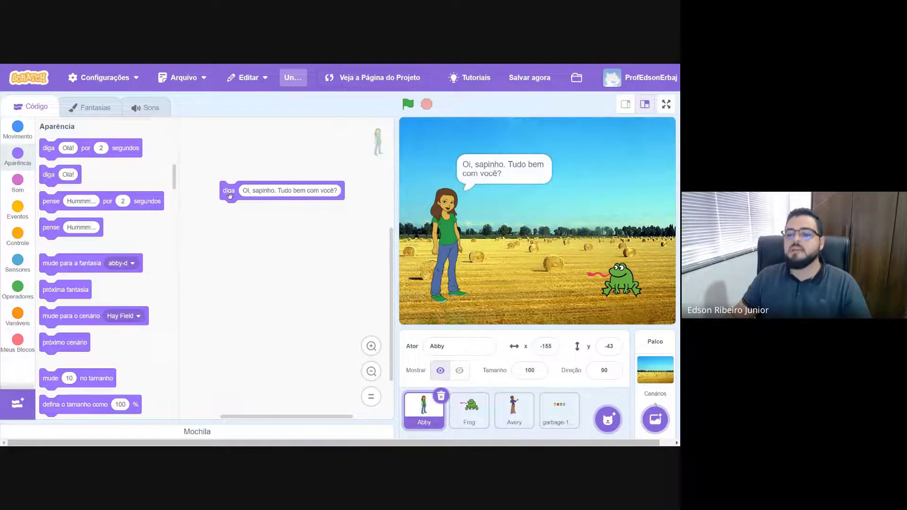
- Add a say block (diga) to the Frog's code with the text "Olá, moça." and run it
left_click(470, 411)
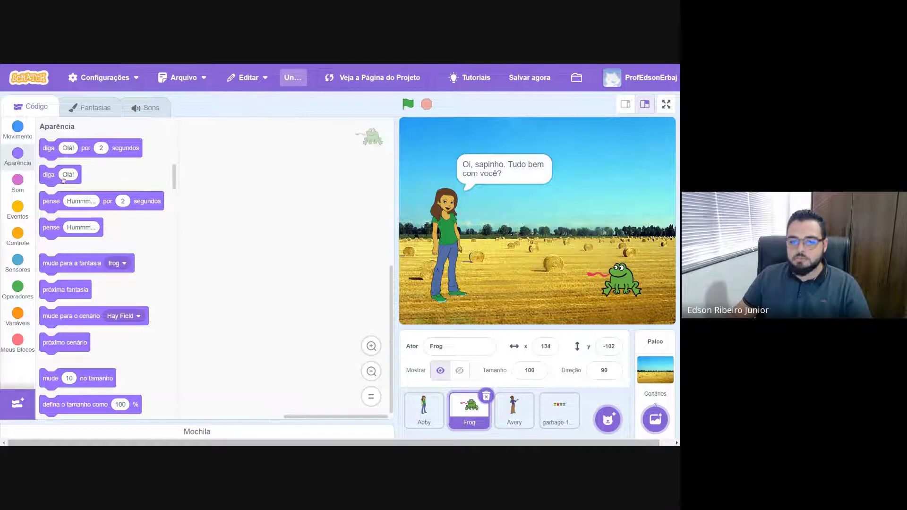
left_click_drag(63, 180, 264, 181)
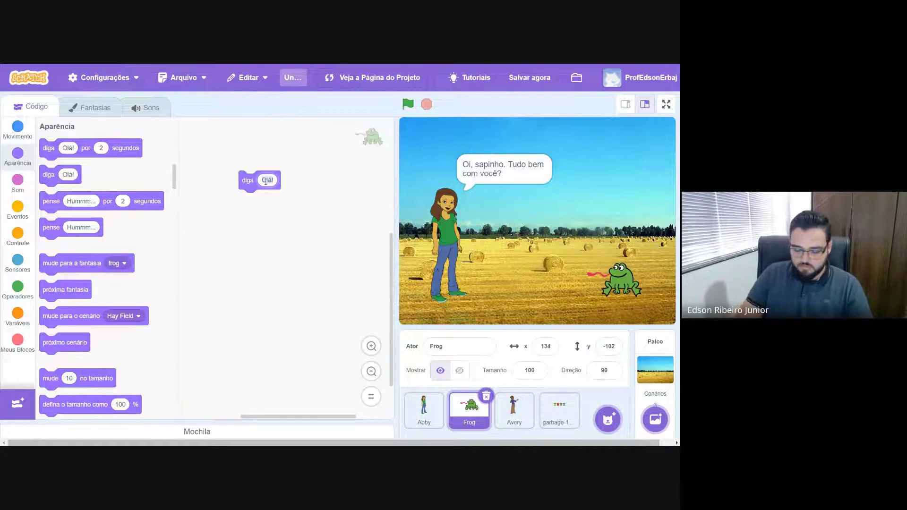
key("Right")
key("BackSpace")
type(", mo")
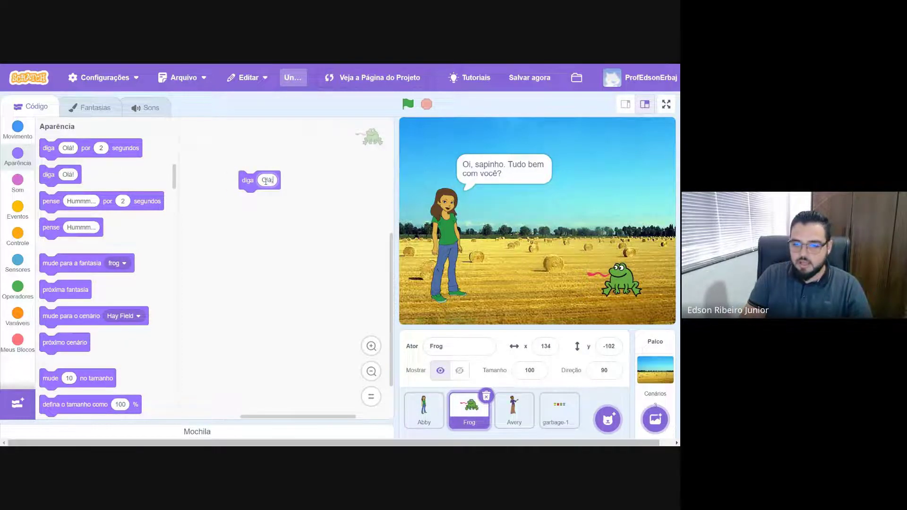
type("ça.")
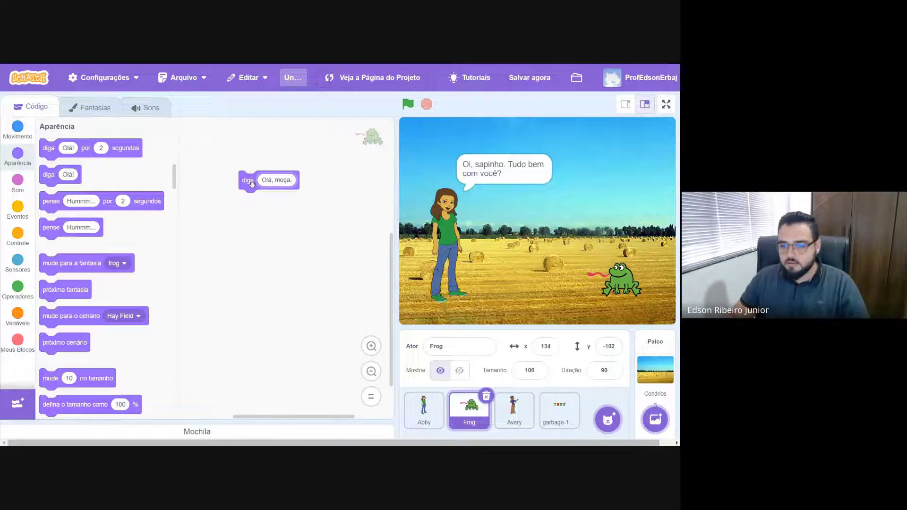
left_click(249, 181)
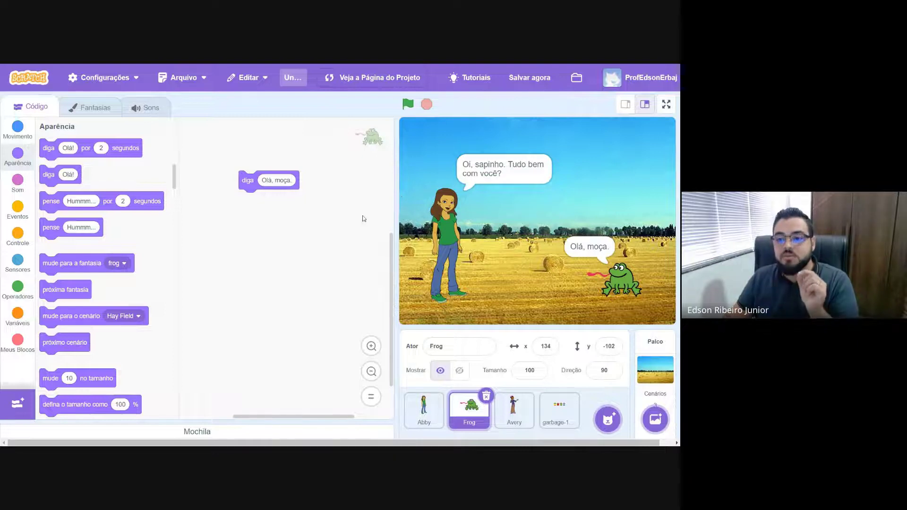
- Capture a rectangular screen snip of the stage showing Abby and Frog with their speech bubbles
key("super+shift+s")
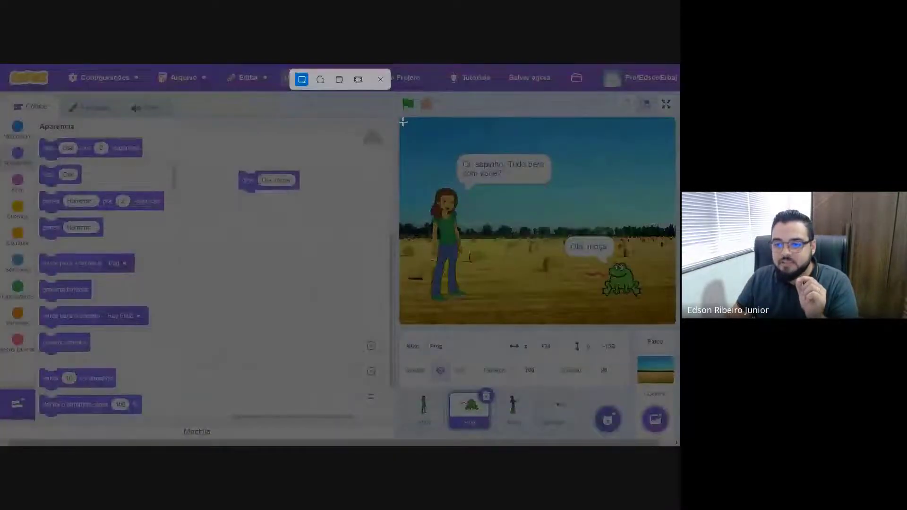
left_click_drag(403, 122, 673, 321)
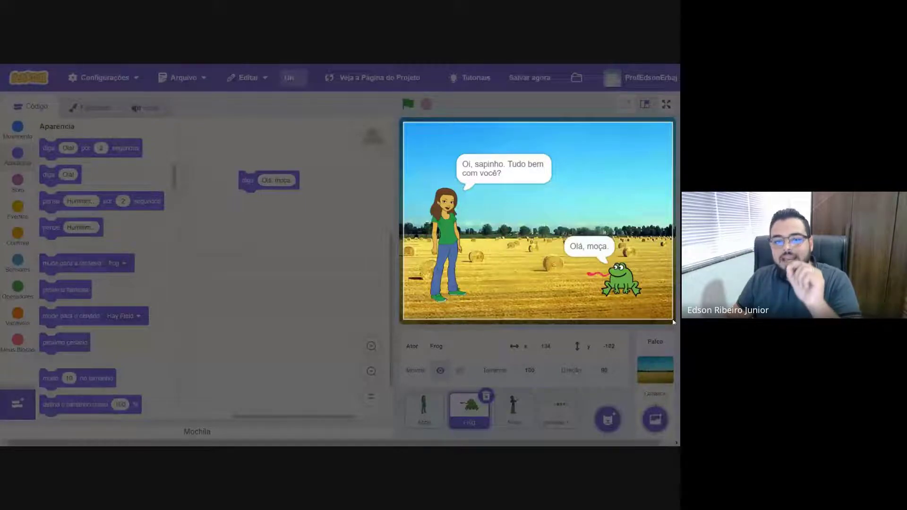
left_click_drag(673, 322, 673, 322)
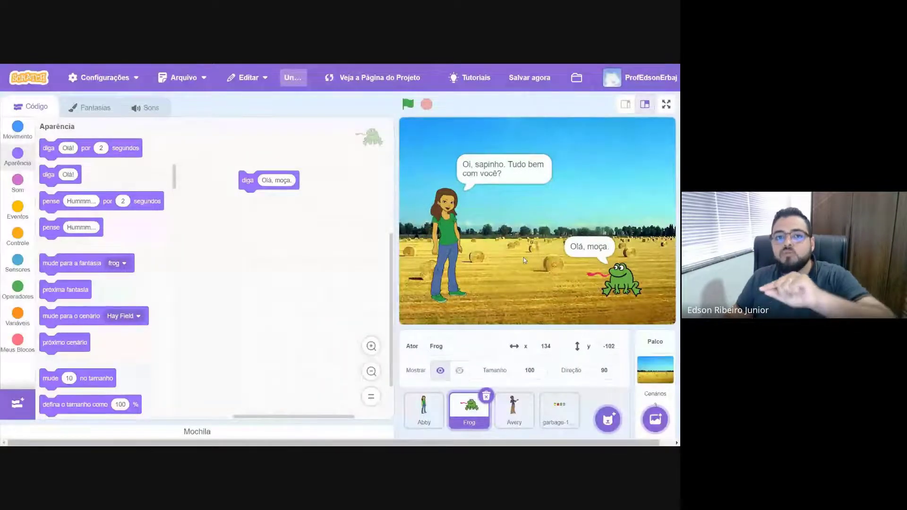